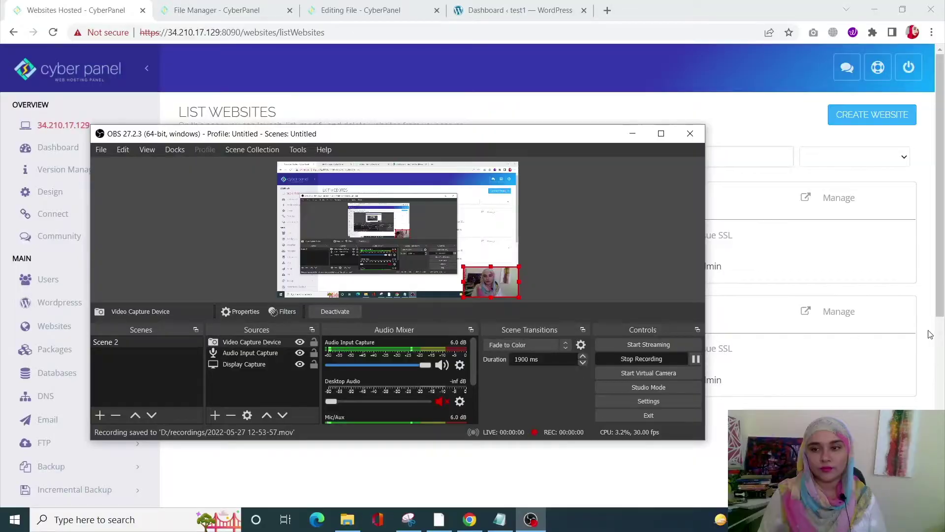
Step: Open the file manager of the axmi.xyz website and go into its public_html folder
{"action": "left_click", "coordinate": [932, 329]}
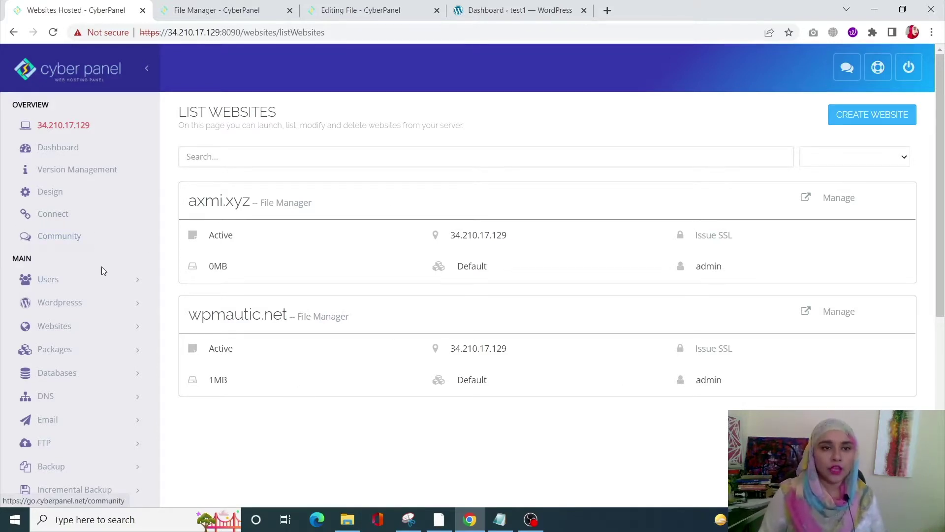
{"action": "left_click", "coordinate": [51, 330]}
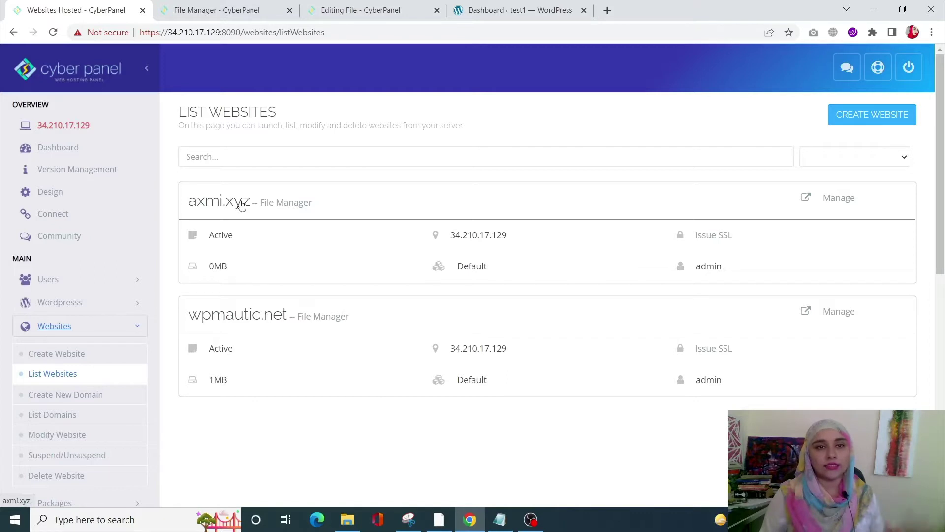
{"action": "left_click", "coordinate": [285, 206]}
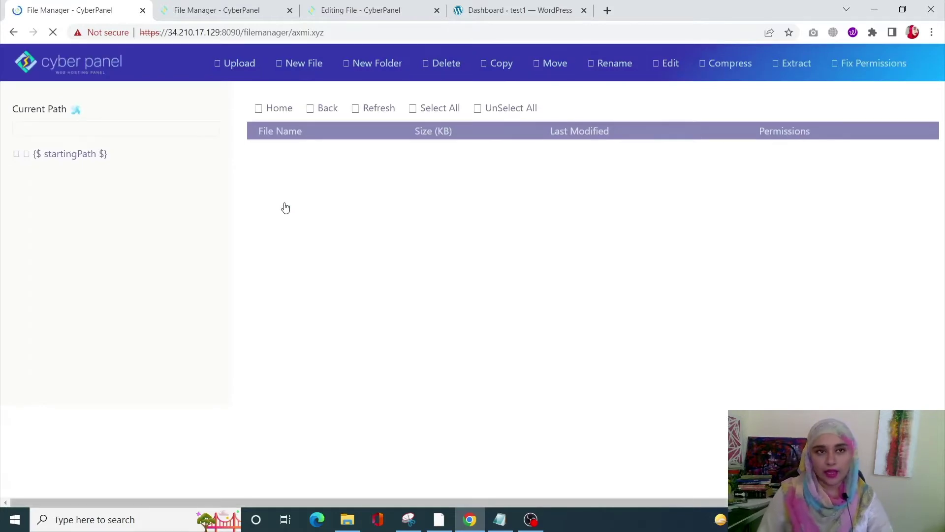
{"action": "left_click", "coordinate": [220, 8]}
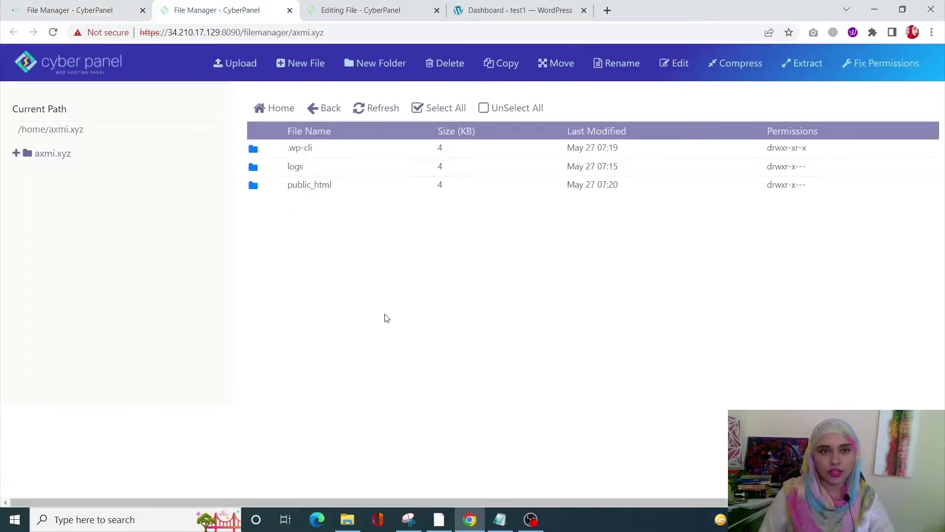
{"action": "double_click", "coordinate": [366, 188]}
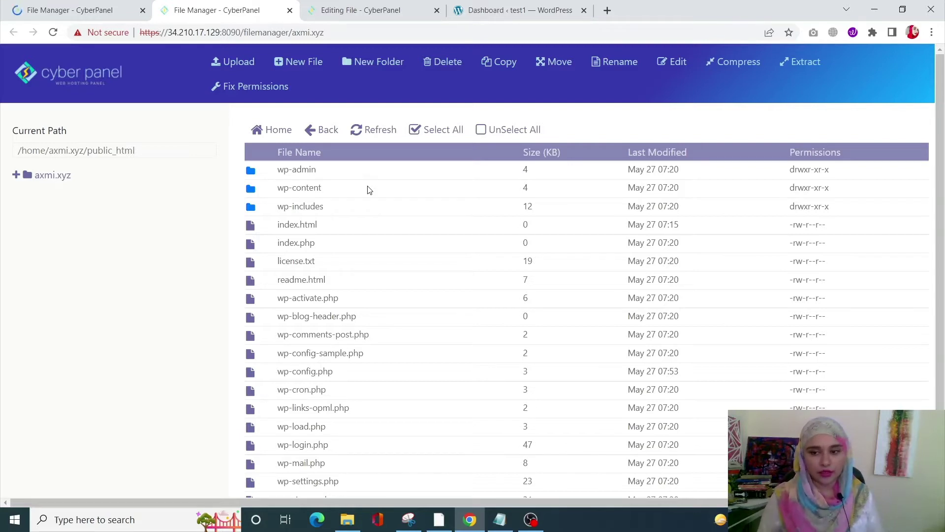
Step: Open wp-config.php from the public_html folder for editing in the code editor
{"action": "scroll", "coordinate": [383, 217], "scroll_direction": "down", "scroll_amount": 1}
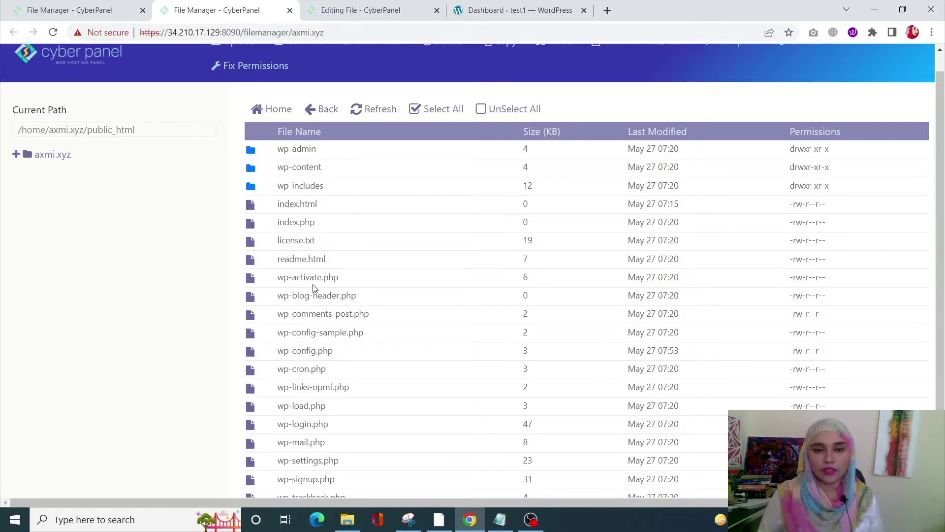
{"action": "left_click", "coordinate": [309, 353]}
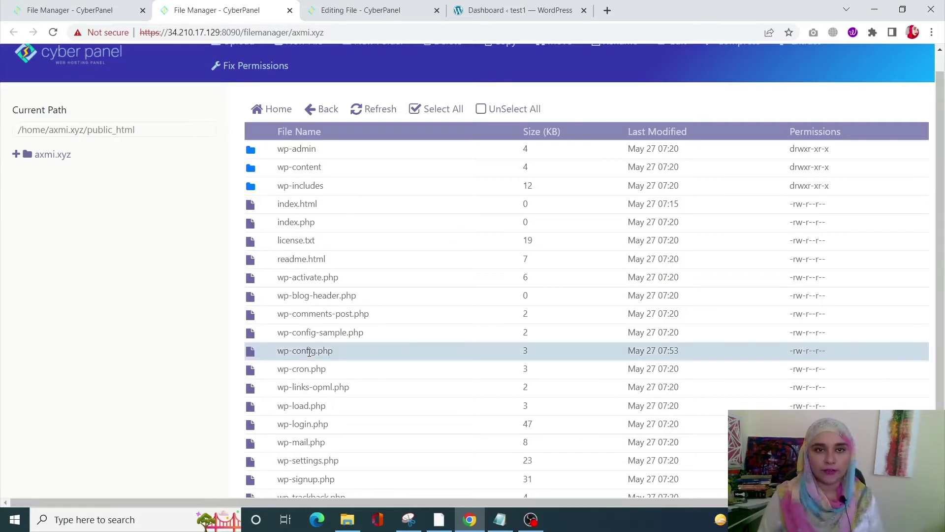
{"action": "right_click", "coordinate": [346, 351]}
{"action": "scroll", "coordinate": [387, 460], "scroll_direction": "down", "scroll_amount": 1}
{"action": "left_click", "coordinate": [387, 460]}
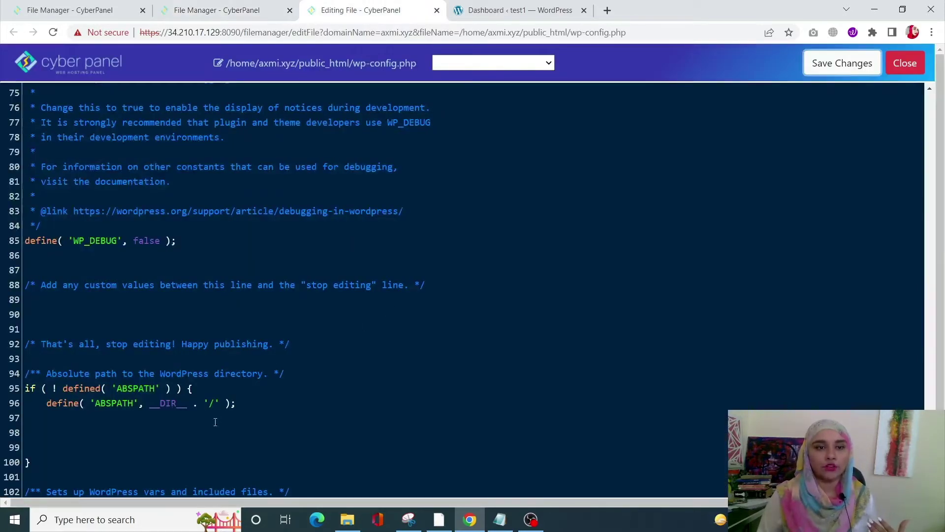
Step: Below the wp-settings.php line, add defines setting WP_DEBUG to true, WP_DEBUG_DISPLAY to false and WP_DEBUG_LOG to true
{"action": "scroll", "coordinate": [218, 419], "scroll_direction": "down", "scroll_amount": 2}
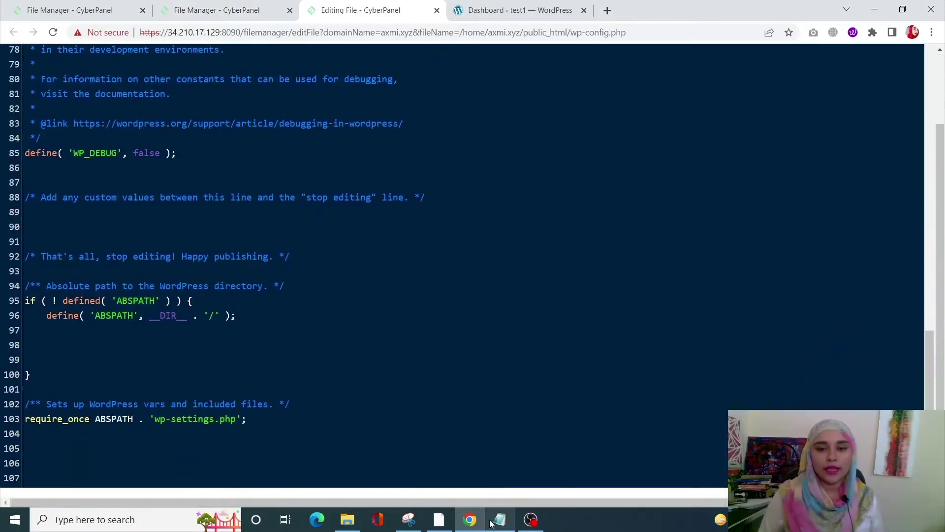
{"action": "left_click", "coordinate": [495, 522]}
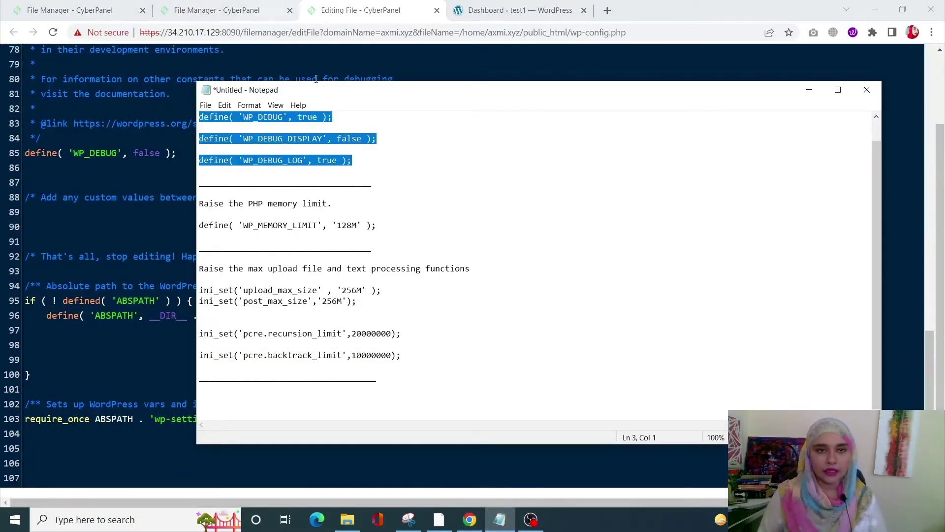
{"action": "left_click", "coordinate": [809, 89]}
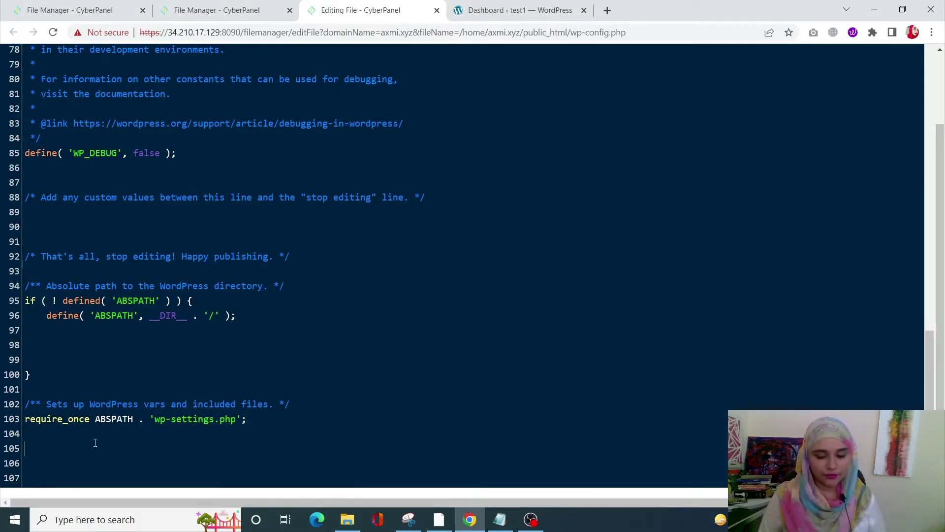
{"action": "type", "text": "define( 'WP_DEBUG', true );  define( 'WP_DEBUG_DISPLAY', false );  define( 'WP_DEBUG_LOG', true );"}
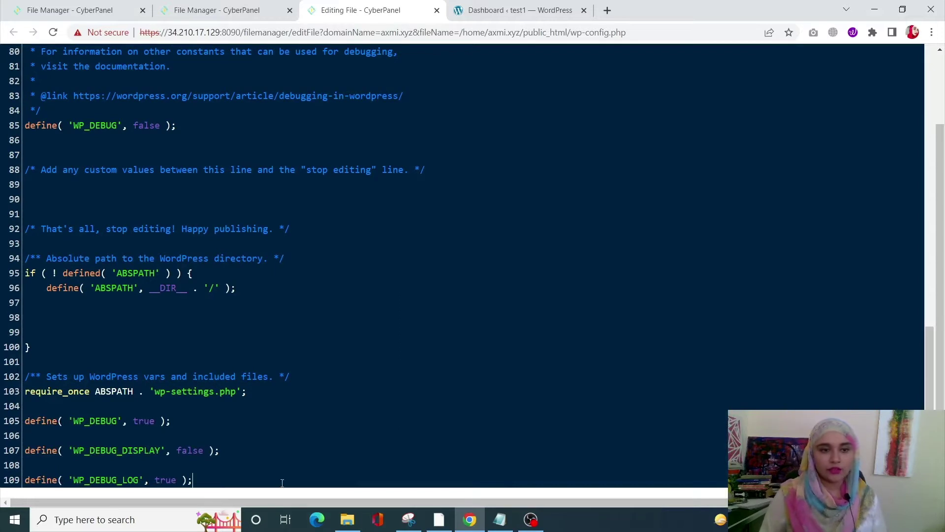
{"action": "scroll", "coordinate": [283, 484], "scroll_direction": "down", "scroll_amount": 1}
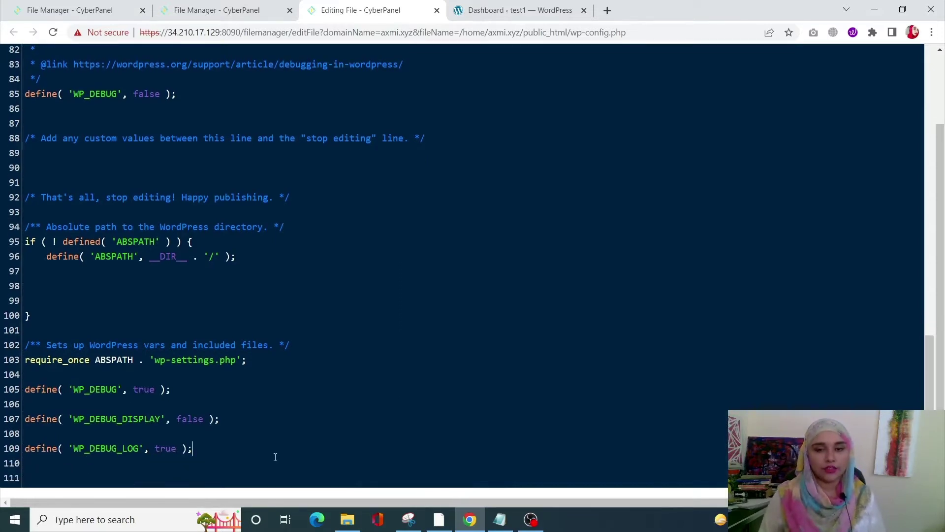
Step: Save the changes made to wp-config.php
{"action": "scroll", "coordinate": [275, 457], "scroll_direction": "up", "scroll_amount": 2}
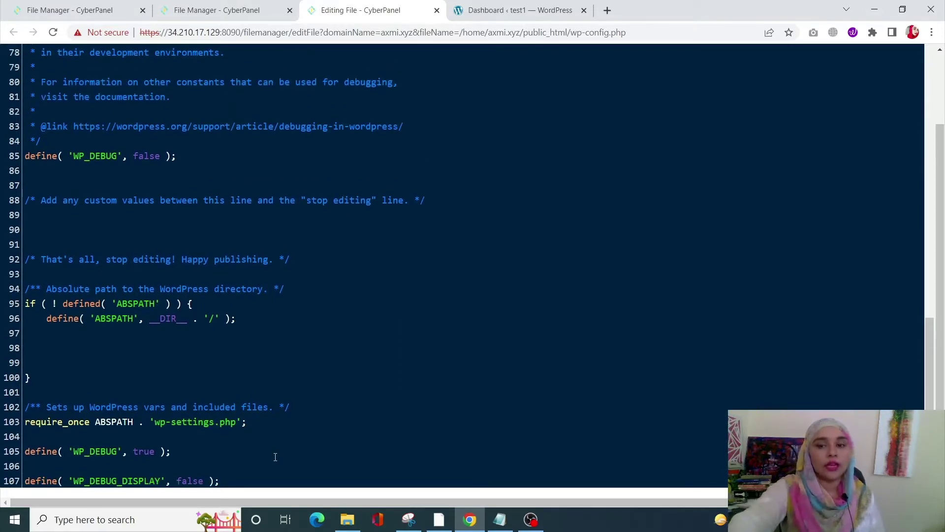
{"action": "scroll", "coordinate": [558, 222], "scroll_direction": "up", "scroll_amount": 10}
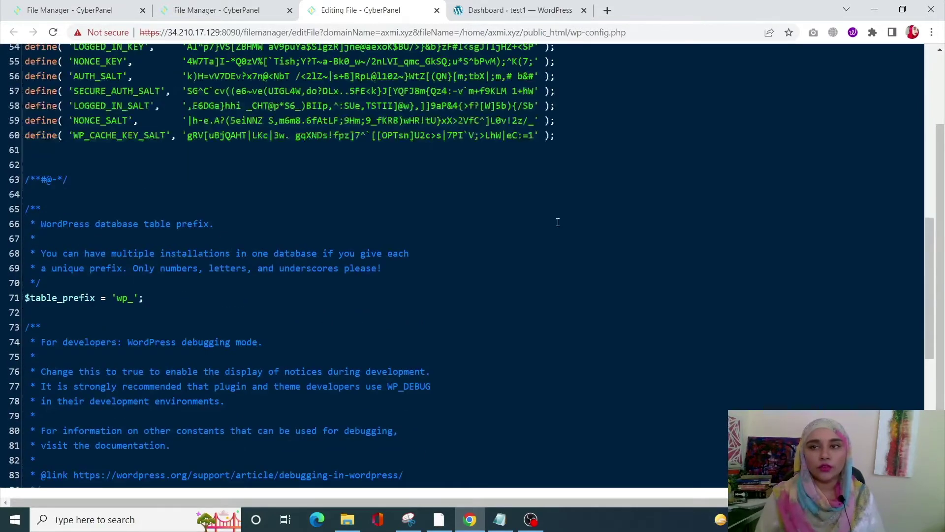
{"action": "scroll", "coordinate": [558, 222], "scroll_direction": "up", "scroll_amount": 10}
{"action": "scroll", "coordinate": [941, 83], "scroll_direction": "up", "scroll_amount": 3}
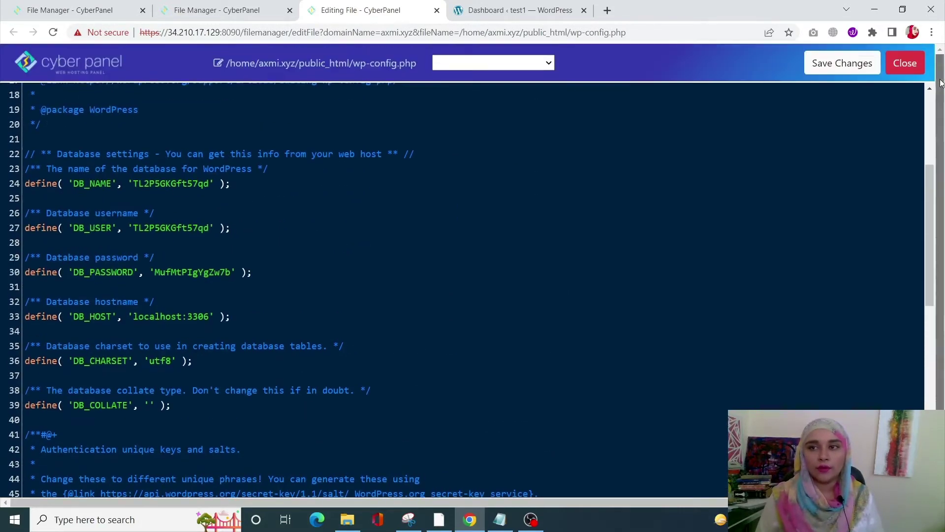
{"action": "left_click", "coordinate": [847, 61]}
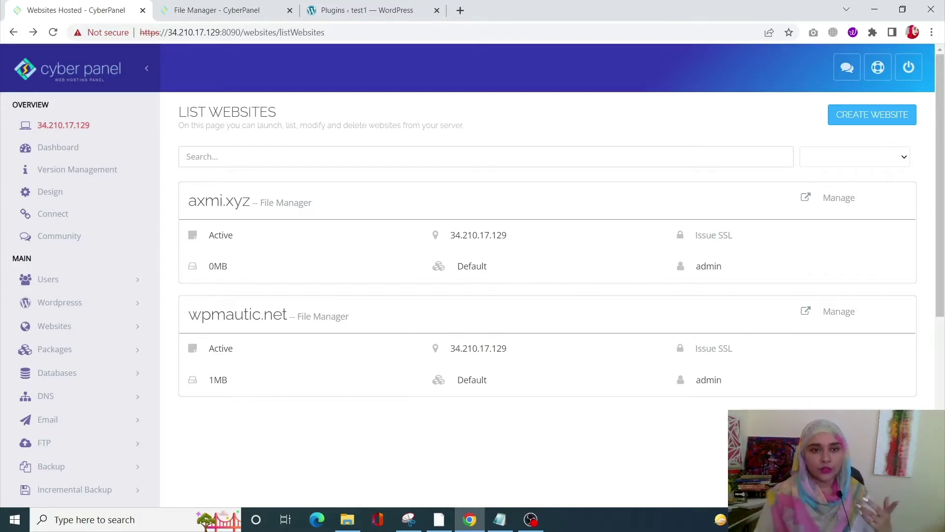
Step: Return to the public_html file list and reopen wp-config.php with CodeMirror
{"action": "left_click", "coordinate": [202, 7]}
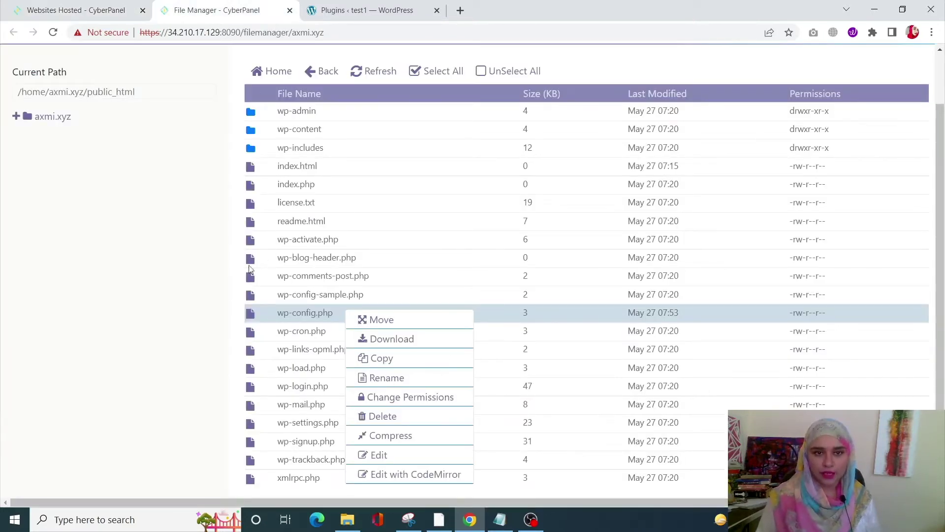
{"action": "left_click", "coordinate": [233, 277]}
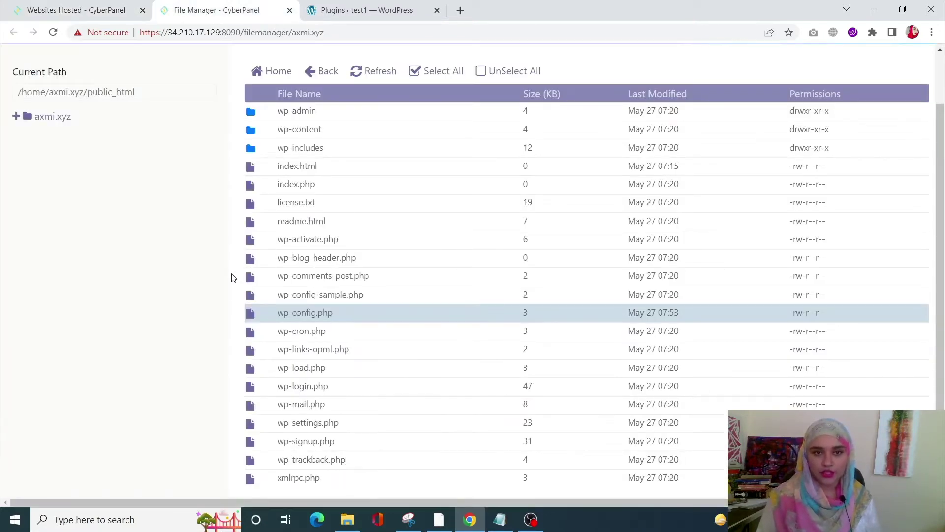
{"action": "right_click", "coordinate": [305, 317]}
{"action": "left_click", "coordinate": [363, 485]}
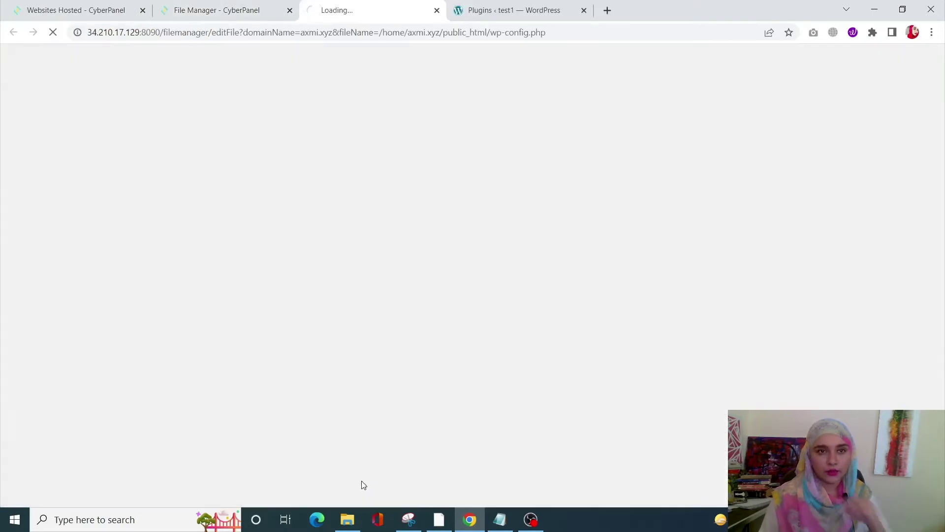
Step: Switch to Notepad and copy the line define( 'WP_MEMORY_LIMIT', '128M' ); from the PHP memory limit notes
{"action": "left_click", "coordinate": [500, 520]}
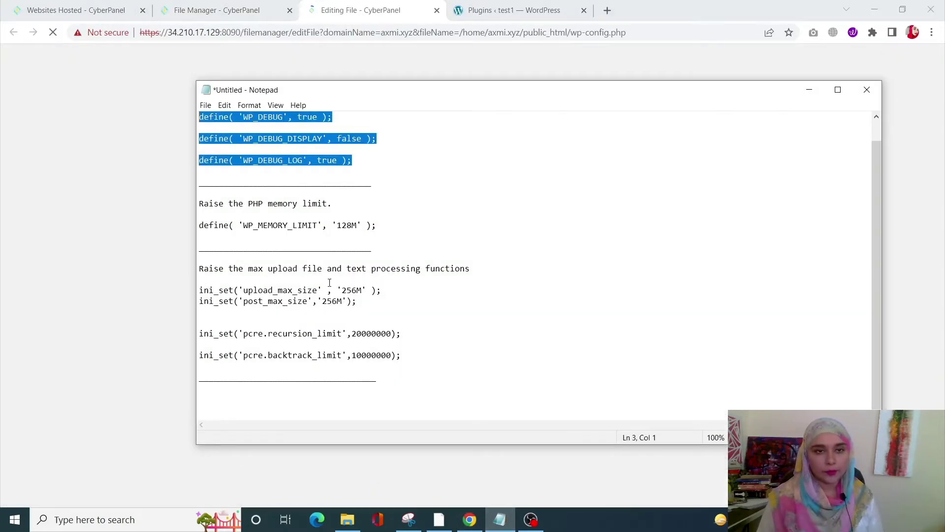
{"action": "double_click", "coordinate": [393, 224]}
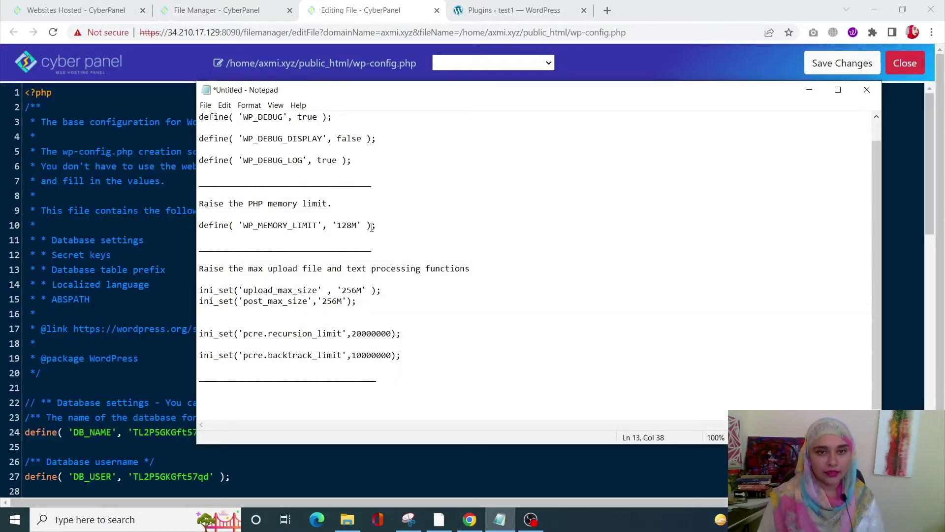
{"action": "left_click", "coordinate": [209, 240]}
{"action": "left_click_drag", "start_coordinate": [209, 240], "coordinate": [195, 227]}
{"action": "key", "text": "ctrl+c"}
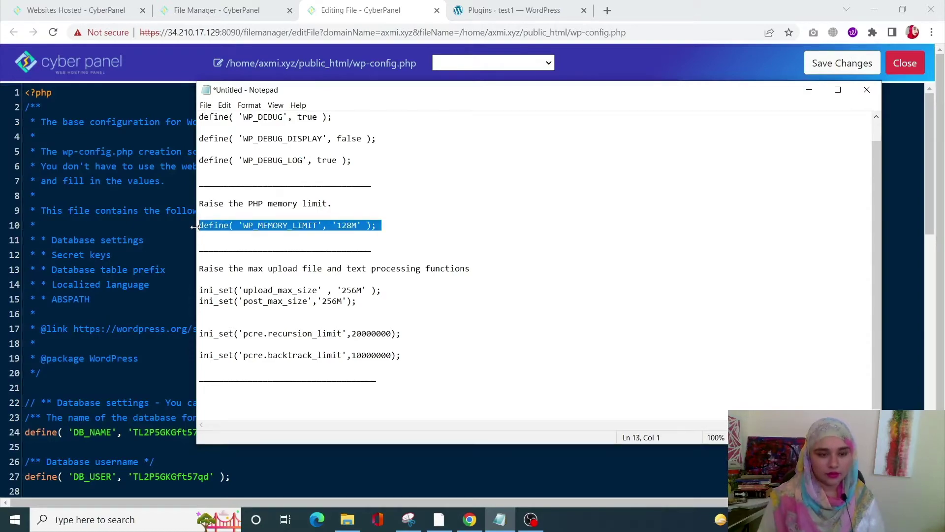
Step: Back in wp-config.php, paste the WP_MEMORY_LIMIT 128M define on blank line 90, in the custom values section
{"action": "key", "text": "alt+Tab"}
{"action": "scroll", "coordinate": [241, 404], "scroll_direction": "down", "scroll_amount": 10}
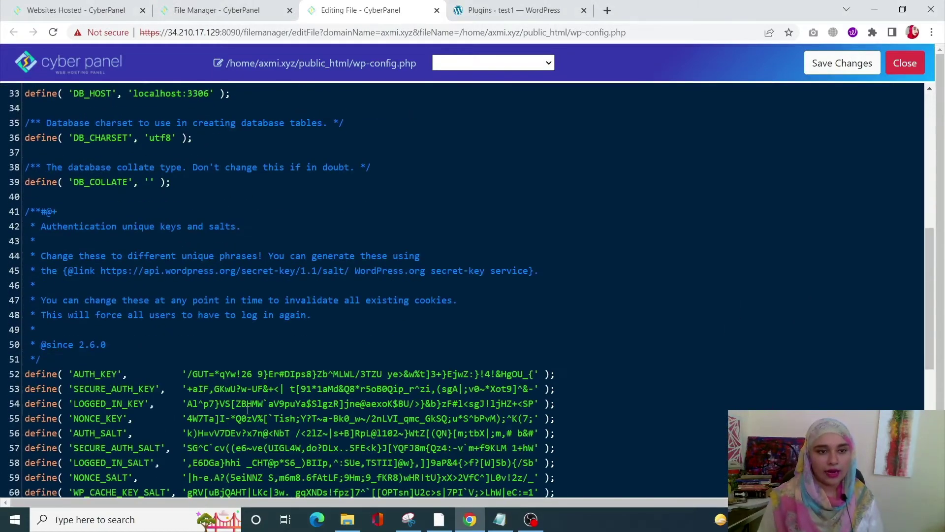
{"action": "scroll", "coordinate": [248, 410], "scroll_direction": "down", "scroll_amount": 15}
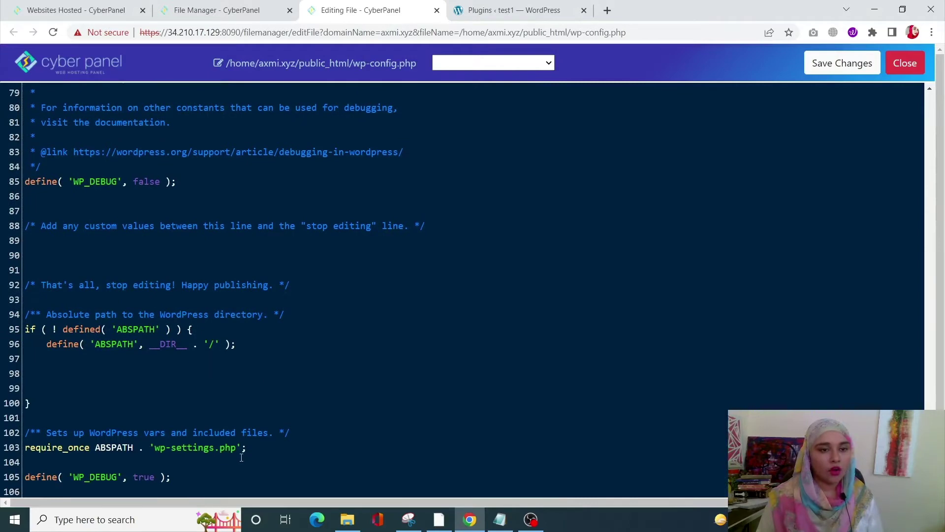
{"action": "scroll", "coordinate": [802, 326], "scroll_direction": "down", "scroll_amount": 2}
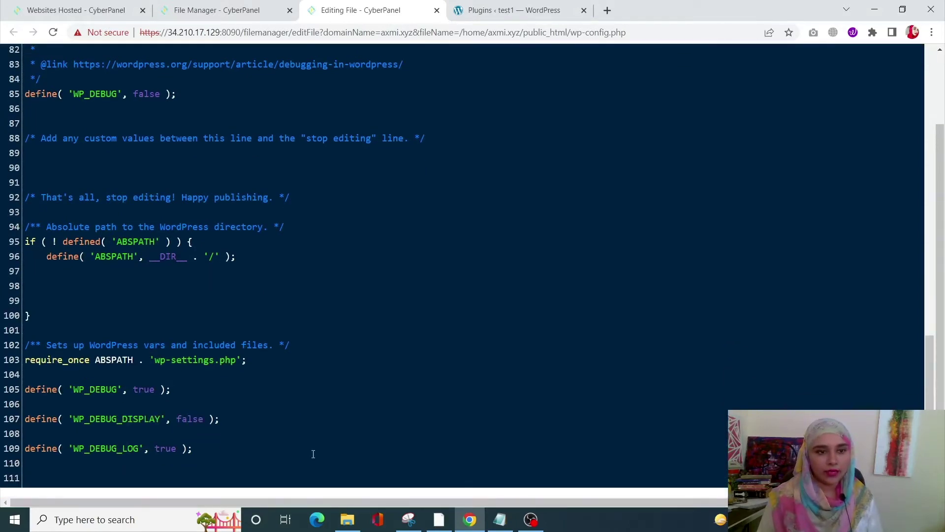
{"action": "left_click", "coordinate": [146, 168]}
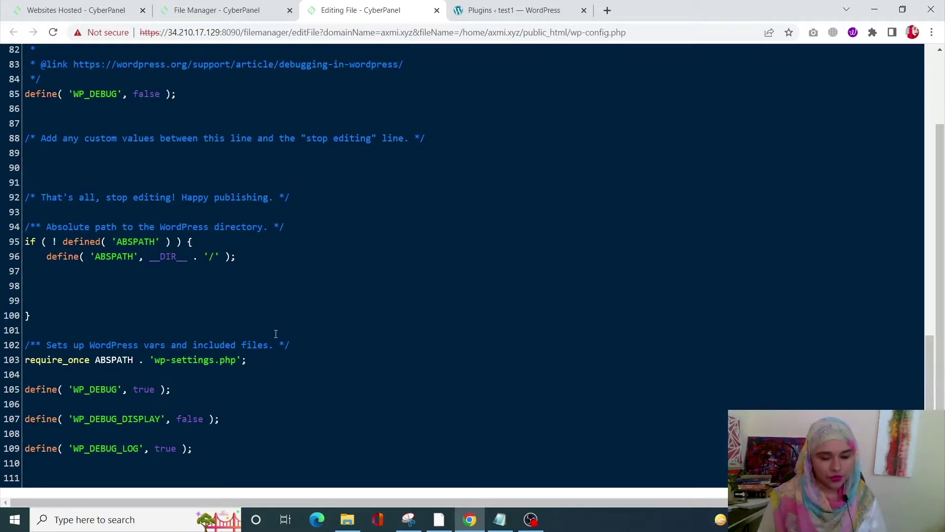
{"action": "key", "text": "ctrl+v"}
{"action": "scroll", "coordinate": [672, 317], "scroll_direction": "up", "scroll_amount": 9}
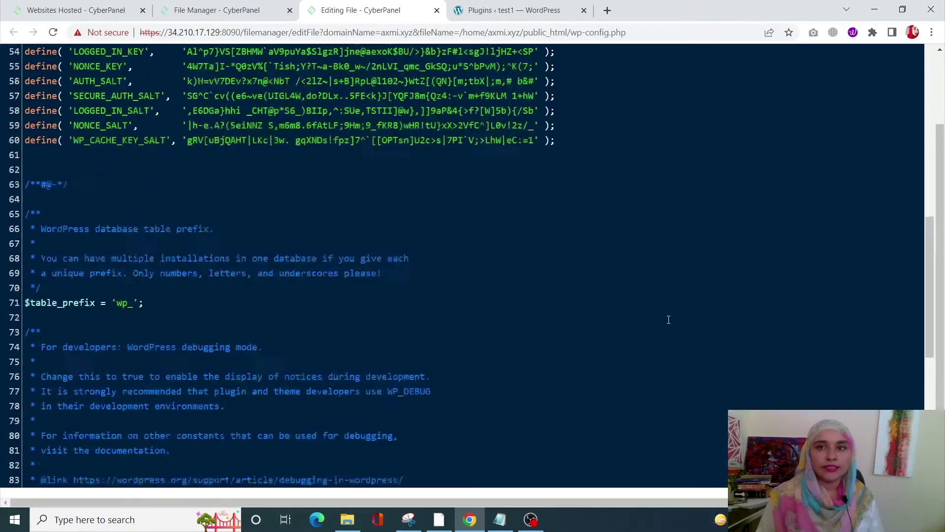
{"action": "scroll", "coordinate": [668, 320], "scroll_direction": "up", "scroll_amount": 15}
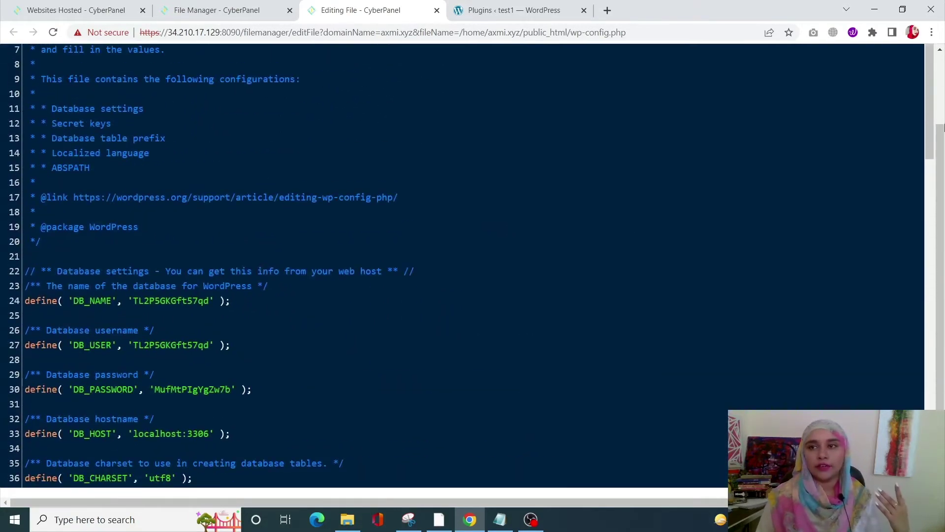
{"action": "scroll", "coordinate": [886, 99], "scroll_direction": "up", "scroll_amount": 2}
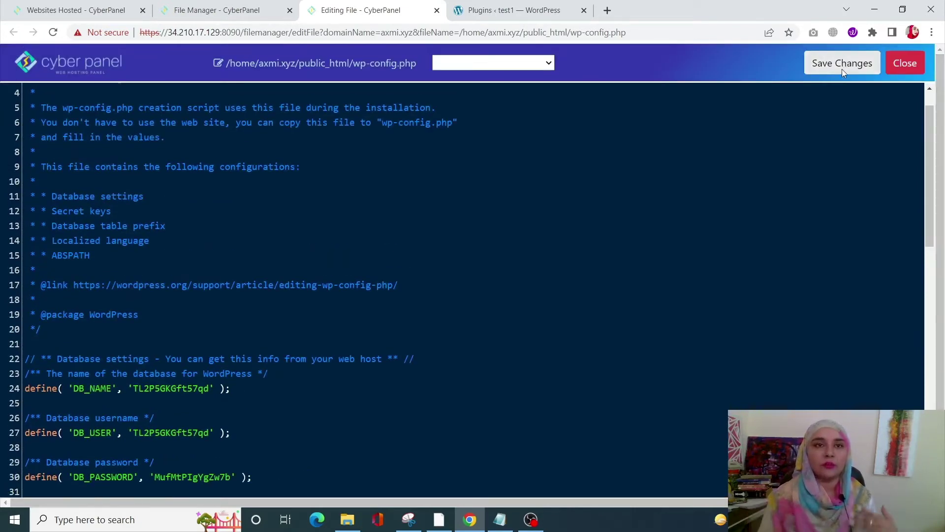
Step: Go back to the CyberPanel websites page and open the server's Edit PHP Configs page
{"action": "left_click", "coordinate": [114, 5]}
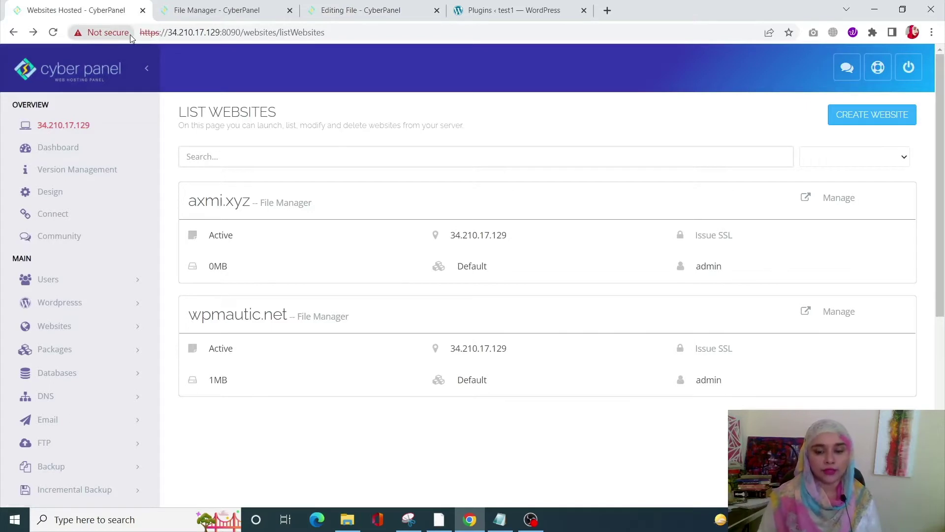
{"action": "scroll", "coordinate": [89, 154], "scroll_direction": "down", "scroll_amount": 3}
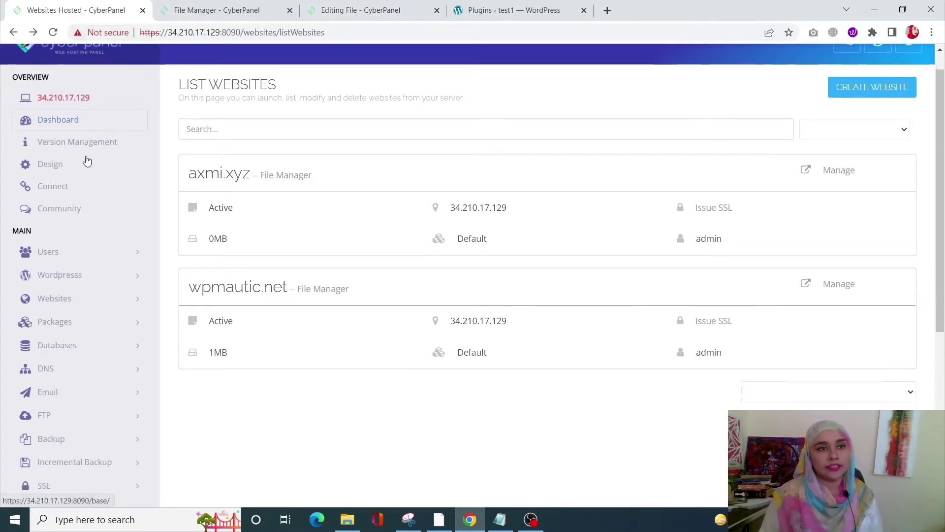
{"action": "scroll", "coordinate": [86, 160], "scroll_direction": "down", "scroll_amount": 4}
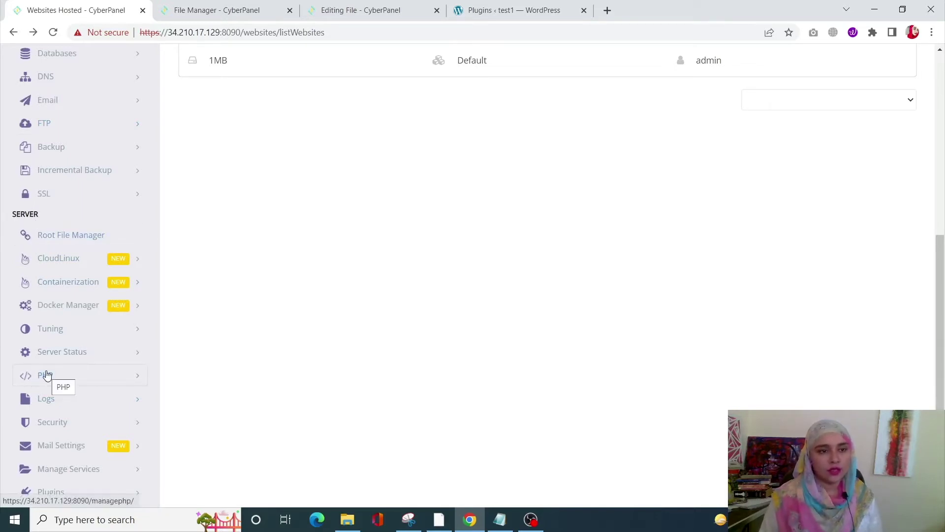
{"action": "left_click", "coordinate": [63, 375]}
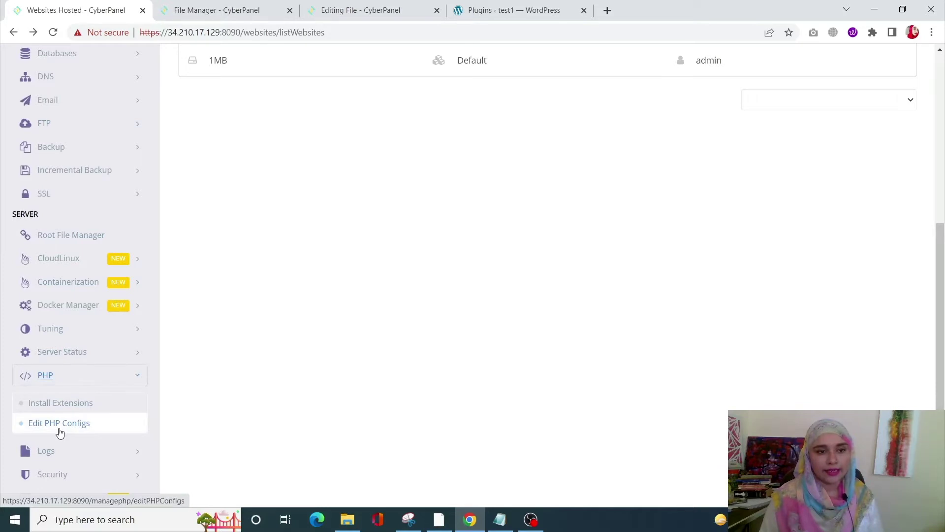
{"action": "left_click", "coordinate": [60, 432]}
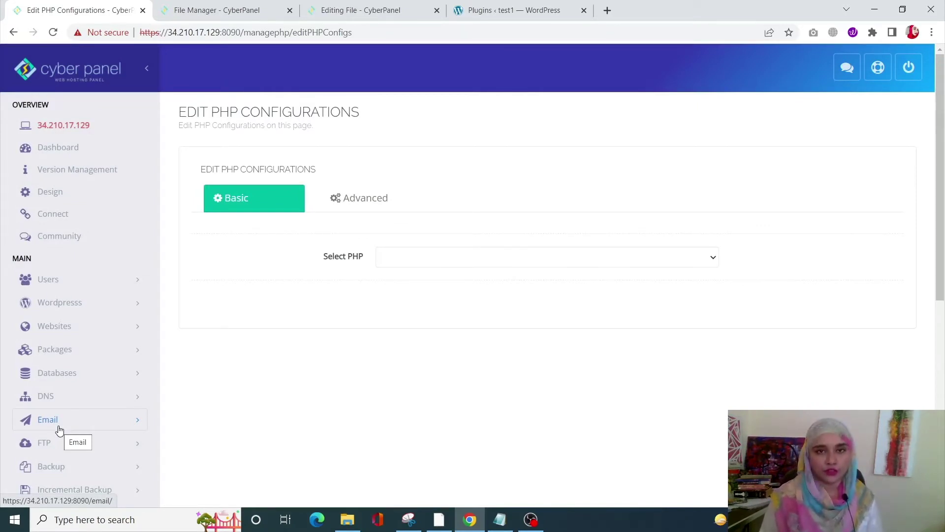
Step: Load the PHP 7.4 basic configuration, set memory_limit to 512M and save the changes
{"action": "left_click", "coordinate": [490, 257]}
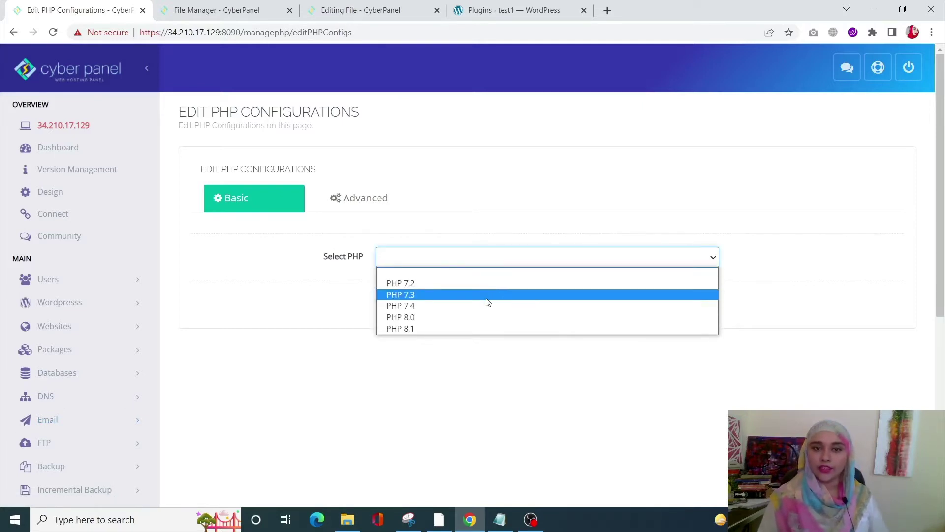
{"action": "left_click", "coordinate": [387, 306]}
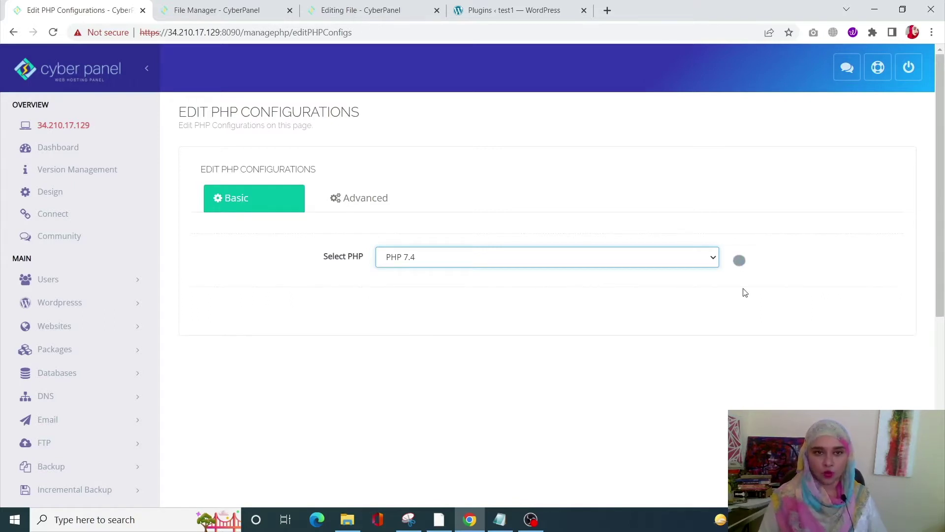
{"action": "scroll", "coordinate": [421, 334], "scroll_direction": "down", "scroll_amount": 3}
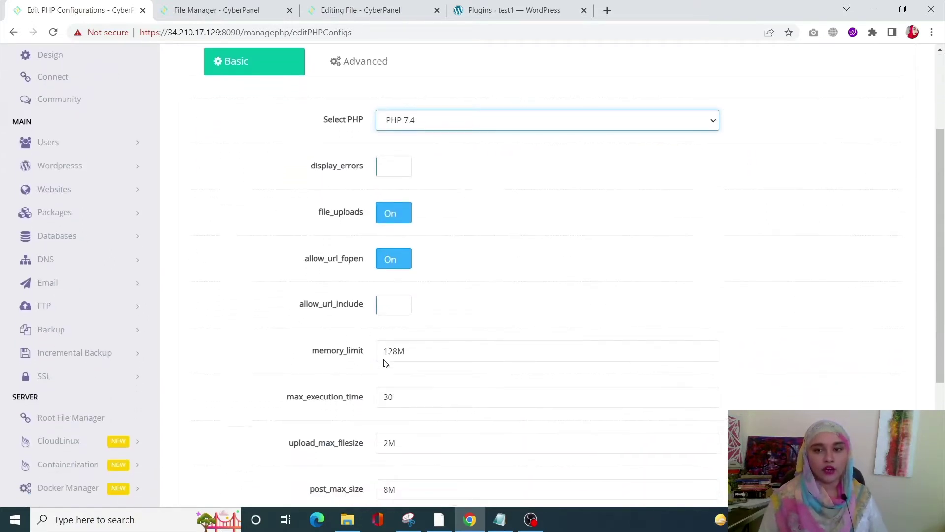
{"action": "scroll", "coordinate": [385, 363], "scroll_direction": "down", "scroll_amount": 1}
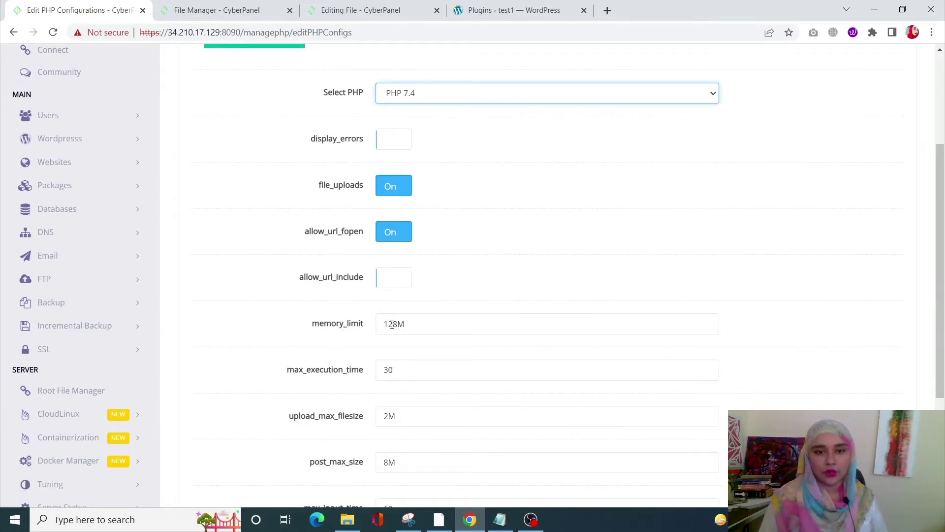
{"action": "left_click_drag", "start_coordinate": [397, 325], "coordinate": [385, 331]}
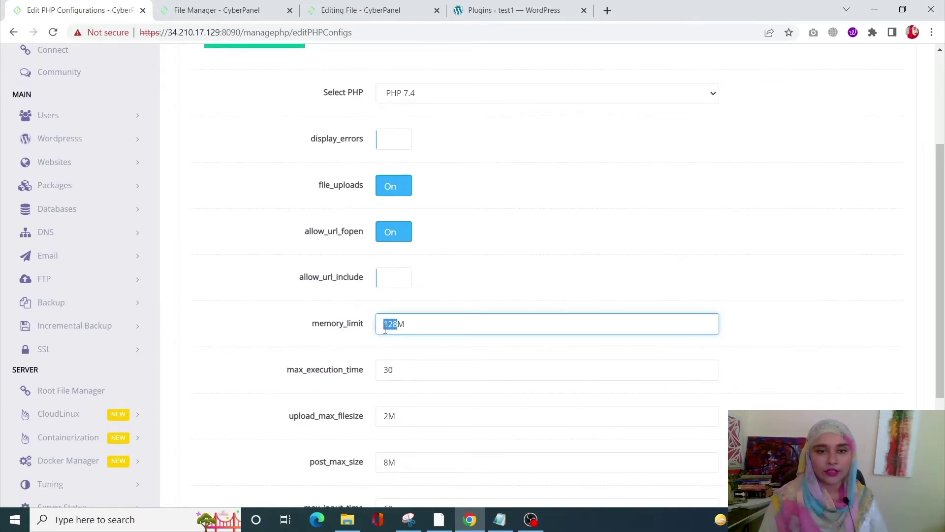
{"action": "type", "text": "512"}
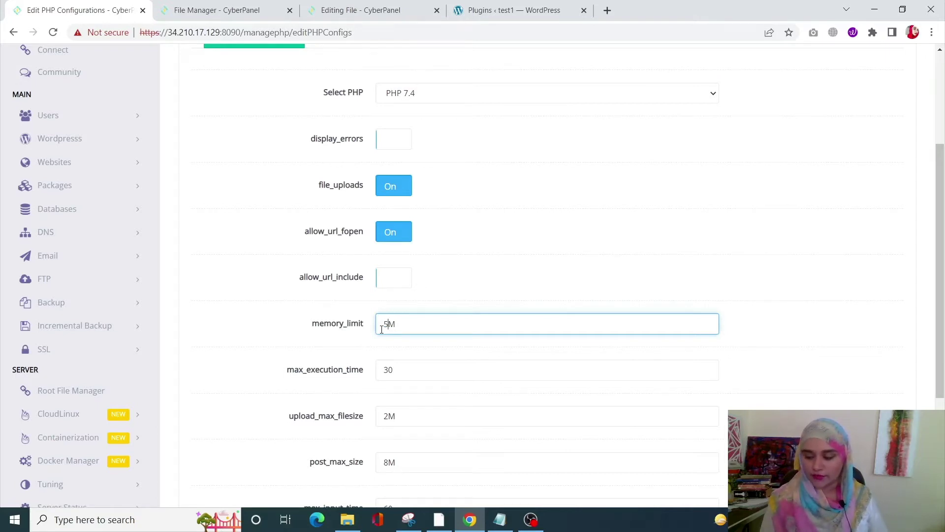
{"action": "scroll", "coordinate": [424, 384], "scroll_direction": "down", "scroll_amount": 4}
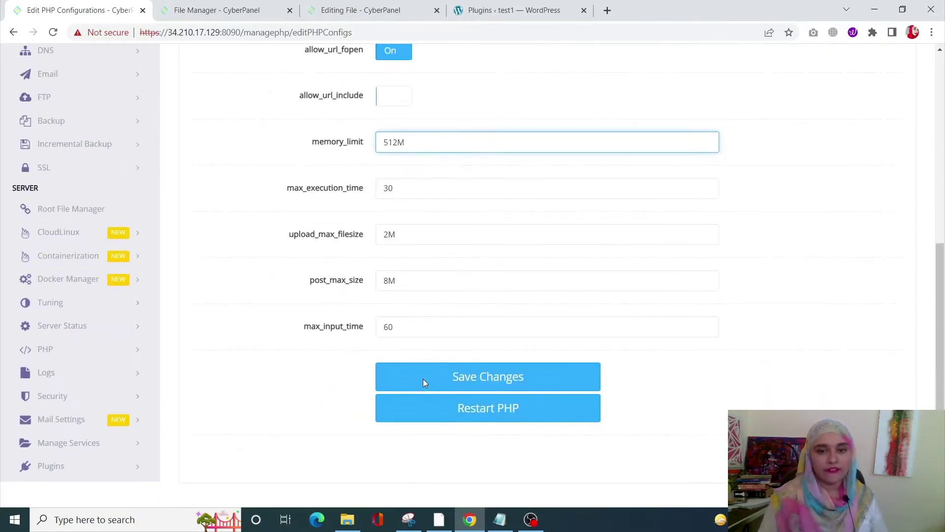
{"action": "left_click", "coordinate": [425, 384]}
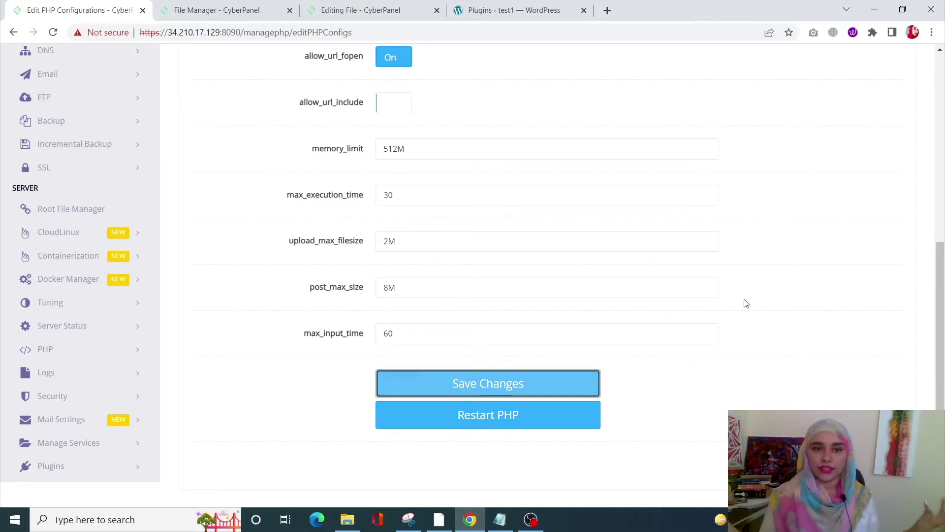
{"action": "scroll", "coordinate": [746, 303], "scroll_direction": "up", "scroll_amount": 3}
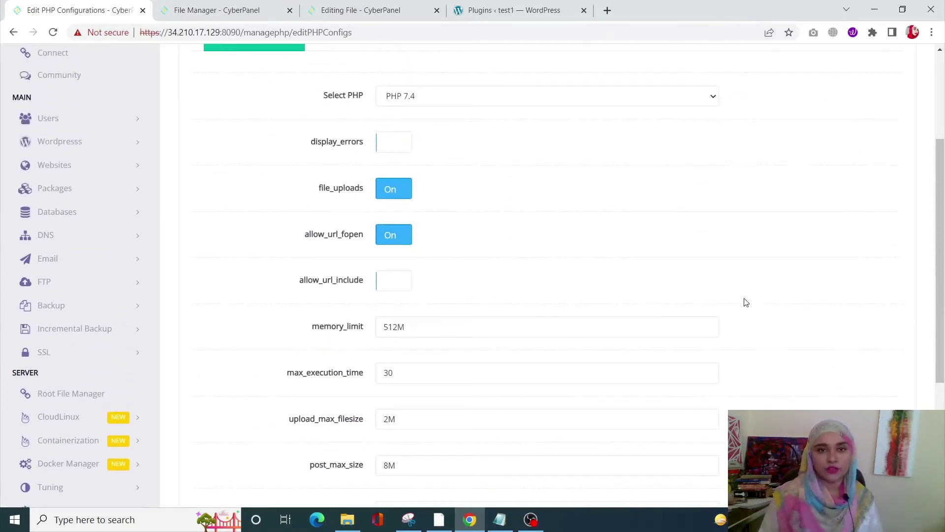
{"action": "scroll", "coordinate": [746, 302], "scroll_direction": "up", "scroll_amount": 2}
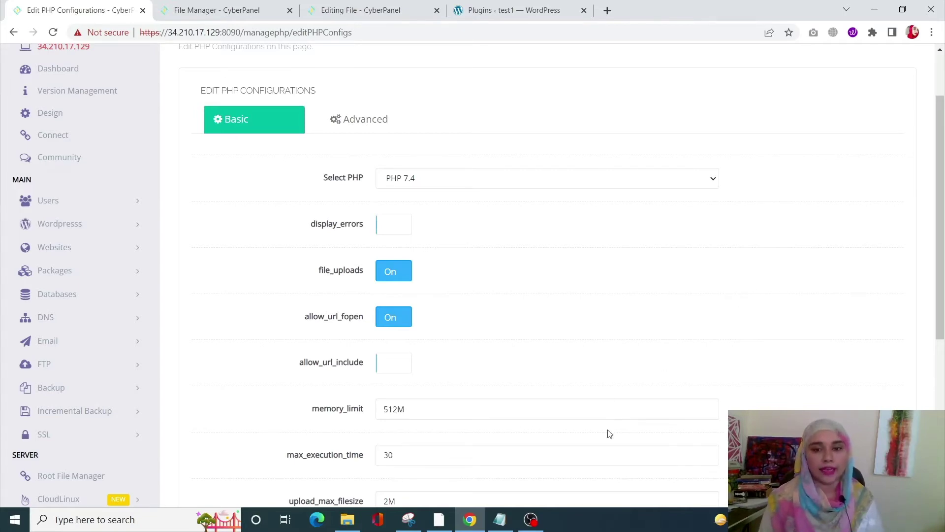
{"action": "left_click", "coordinate": [531, 520]}
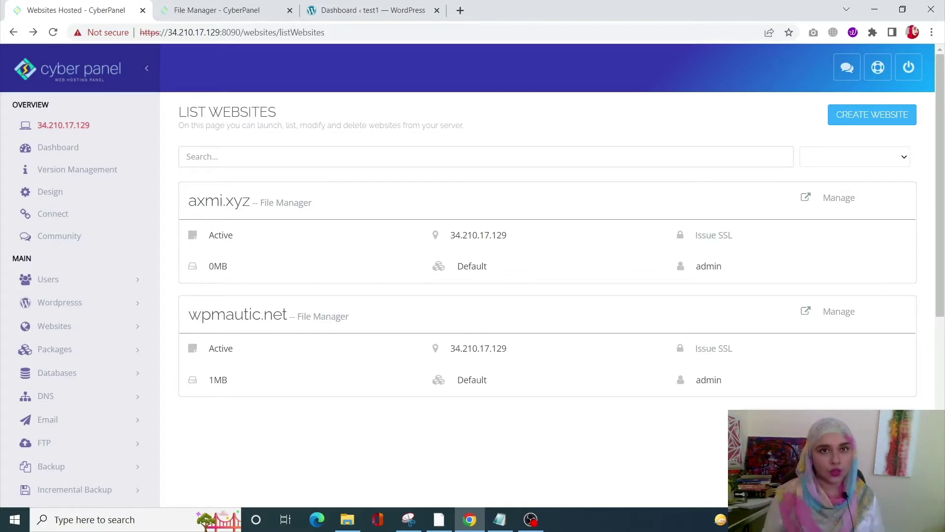
Step: Switch to the test1 WordPress admin and activate the Twenty Twenty-Two theme from the installed themes
{"action": "left_click", "coordinate": [389, 9]}
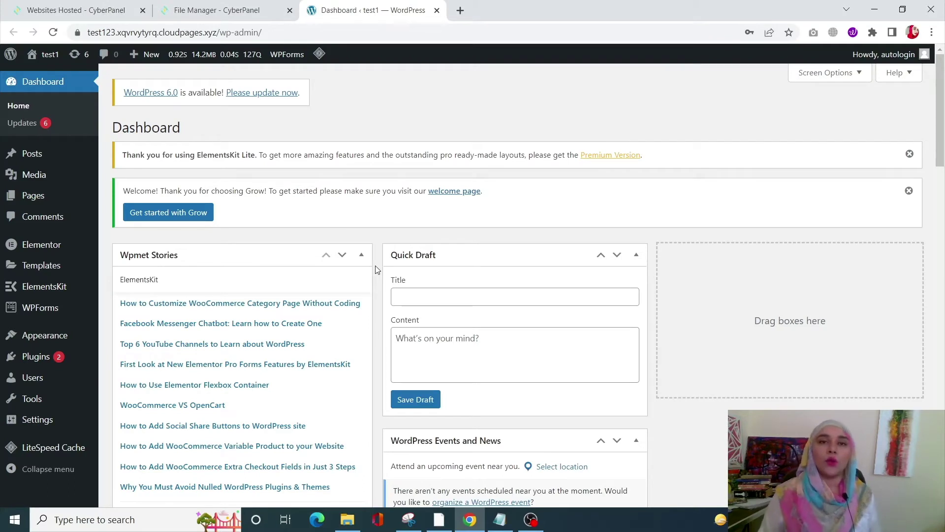
{"action": "mouse_move", "coordinate": [63, 338]}
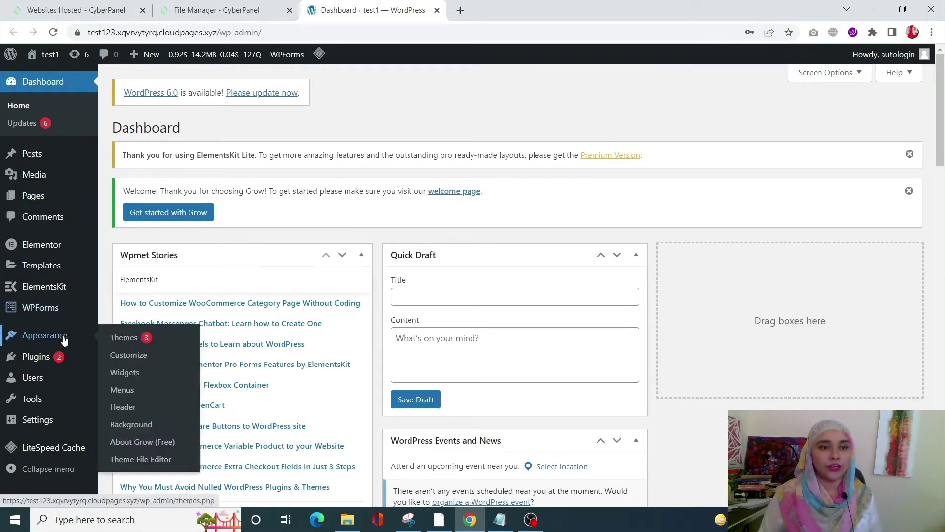
{"action": "left_click", "coordinate": [131, 339]}
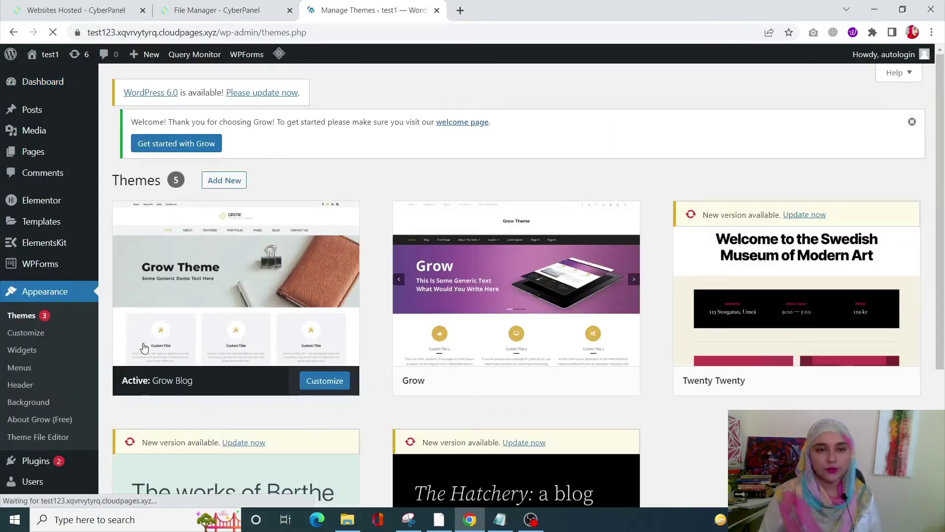
{"action": "scroll", "coordinate": [472, 428], "scroll_direction": "down", "scroll_amount": 2}
{"action": "scroll", "coordinate": [472, 426], "scroll_direction": "down", "scroll_amount": 1}
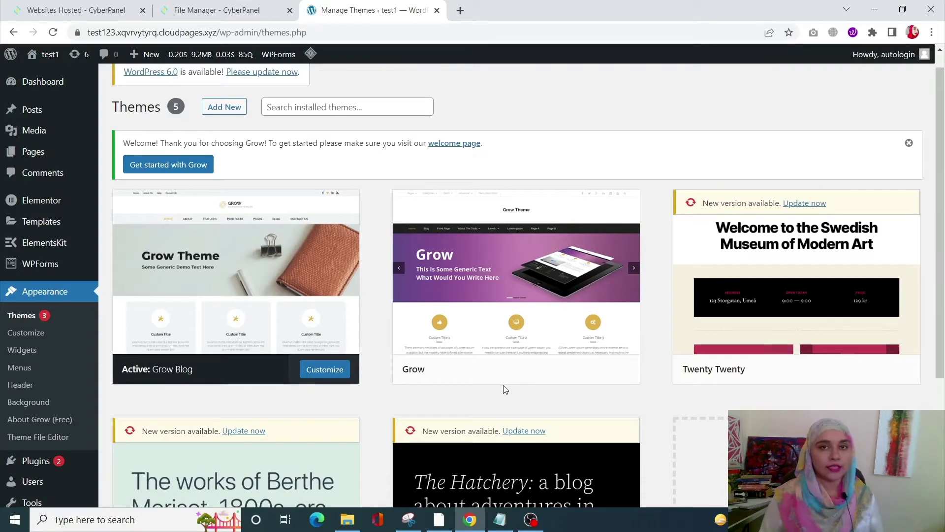
{"action": "scroll", "coordinate": [505, 390], "scroll_direction": "down", "scroll_amount": 4}
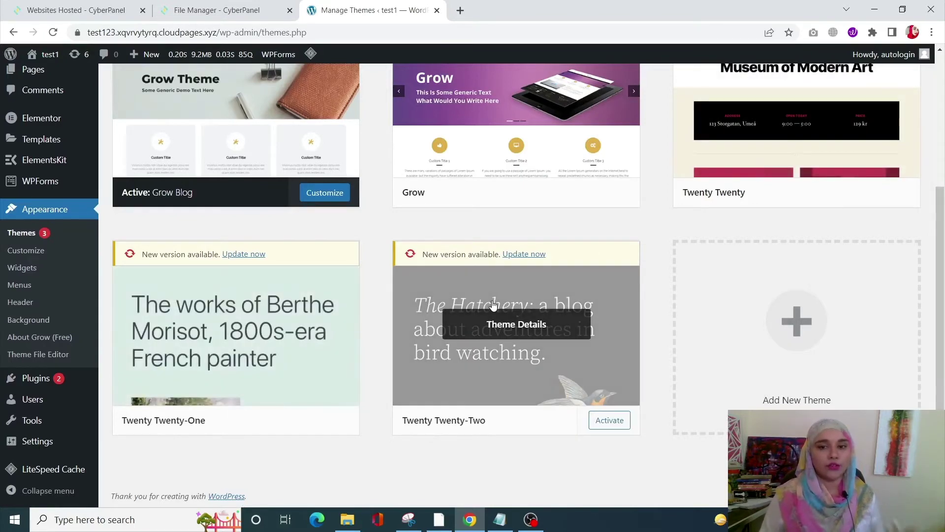
{"action": "left_click", "coordinate": [606, 427]}
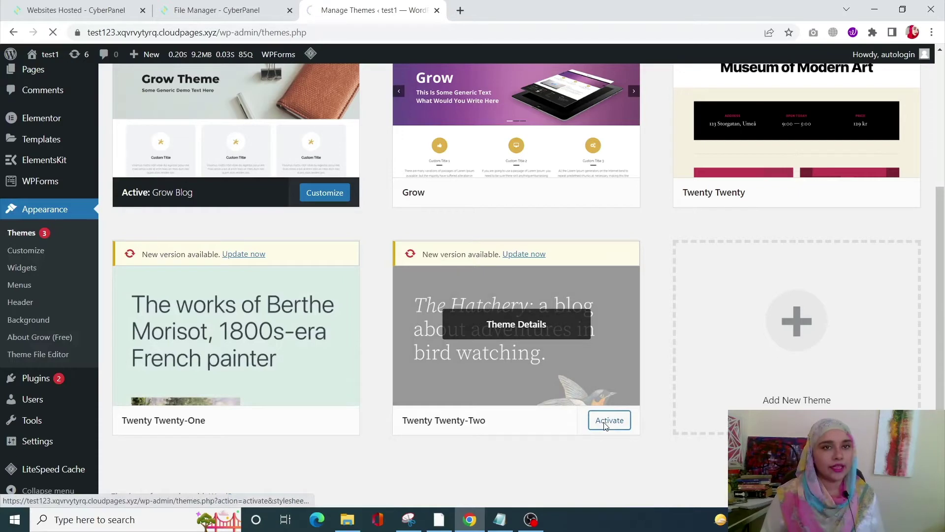
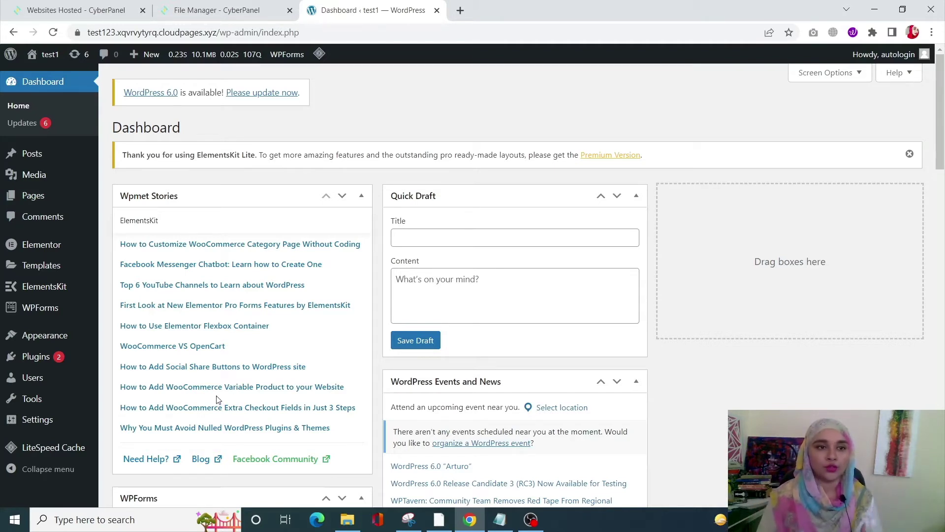
Step: On the installed plugins page, select all plugins and choose Deactivate as the bulk action
{"action": "left_click", "coordinate": [43, 363]}
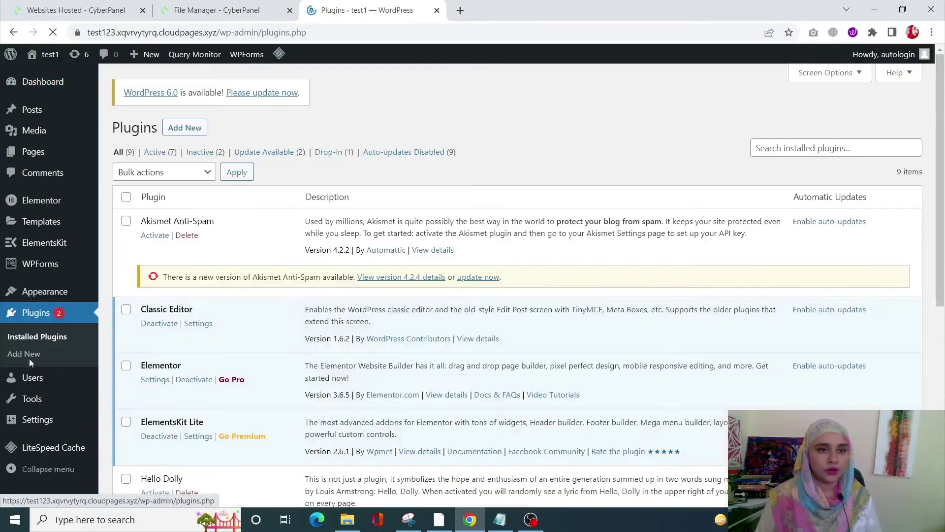
{"action": "scroll", "coordinate": [269, 373], "scroll_direction": "down", "scroll_amount": 2}
{"action": "scroll", "coordinate": [270, 373], "scroll_direction": "down", "scroll_amount": 4}
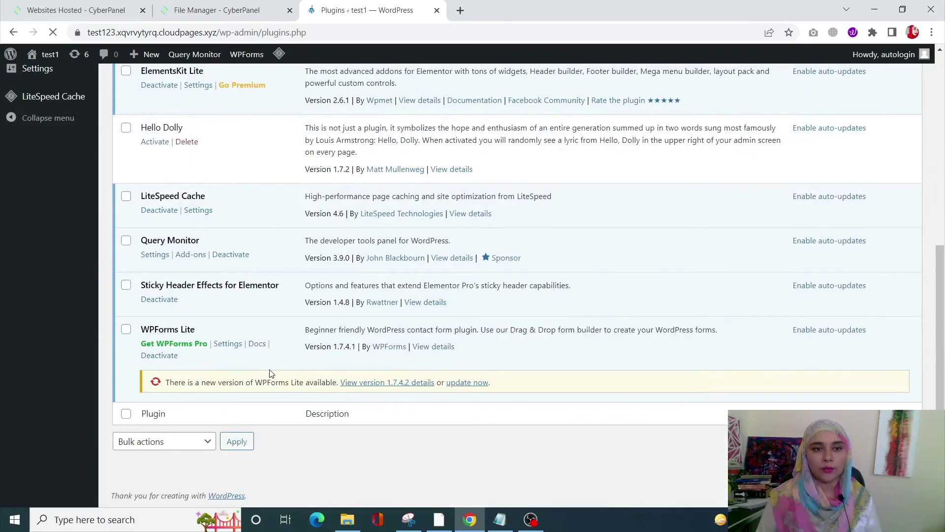
{"action": "scroll", "coordinate": [270, 373], "scroll_direction": "up", "scroll_amount": 6}
{"action": "scroll", "coordinate": [270, 373], "scroll_direction": "up", "scroll_amount": 1}
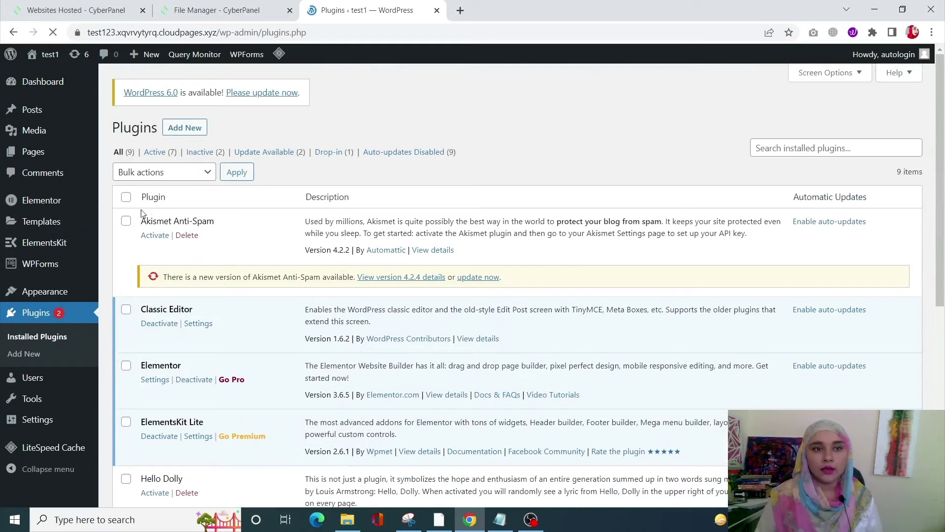
{"action": "left_click", "coordinate": [126, 198]}
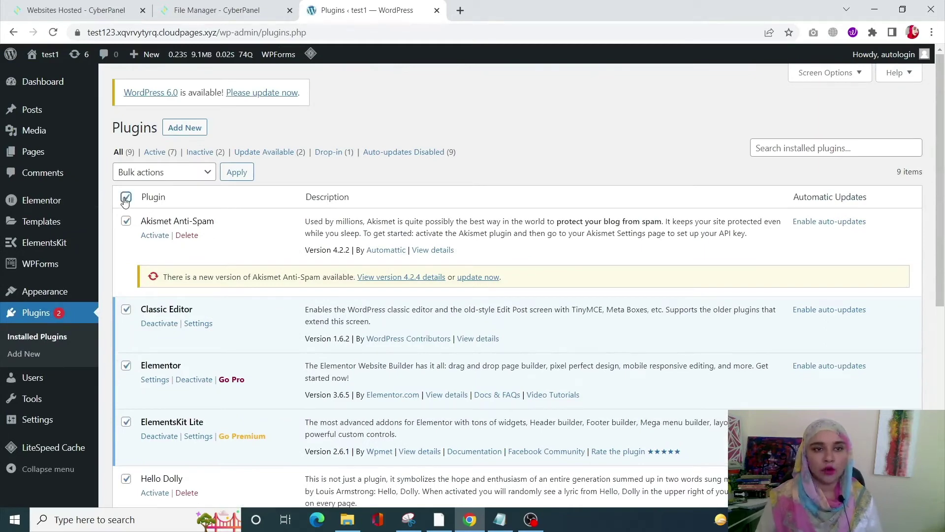
{"action": "scroll", "coordinate": [129, 408], "scroll_direction": "down", "scroll_amount": 2}
{"action": "scroll", "coordinate": [138, 401], "scroll_direction": "up", "scroll_amount": 2}
{"action": "left_click", "coordinate": [203, 172]}
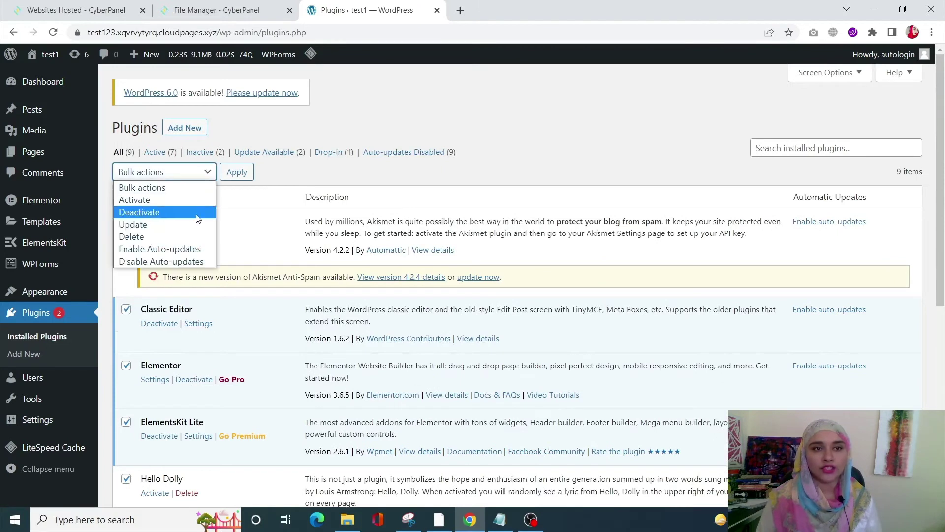
{"action": "left_click", "coordinate": [197, 212]}
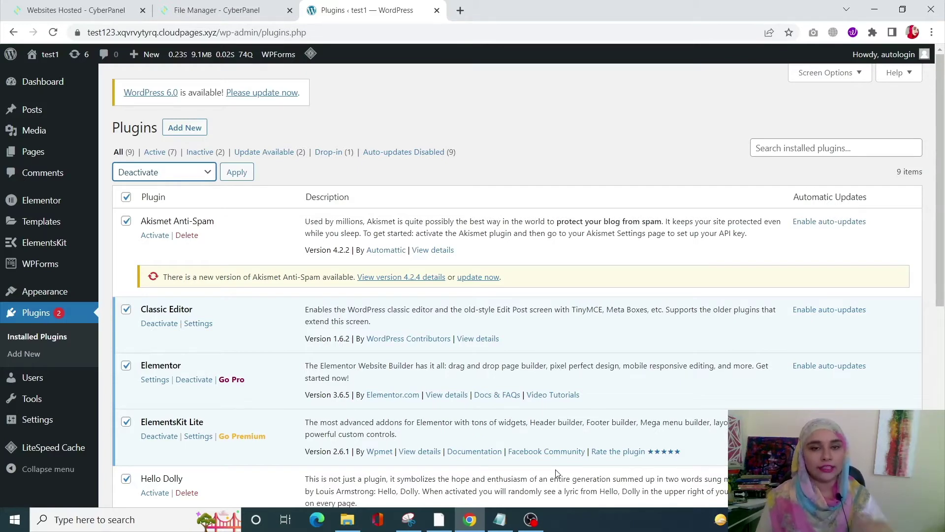
{"action": "left_click", "coordinate": [530, 519]}
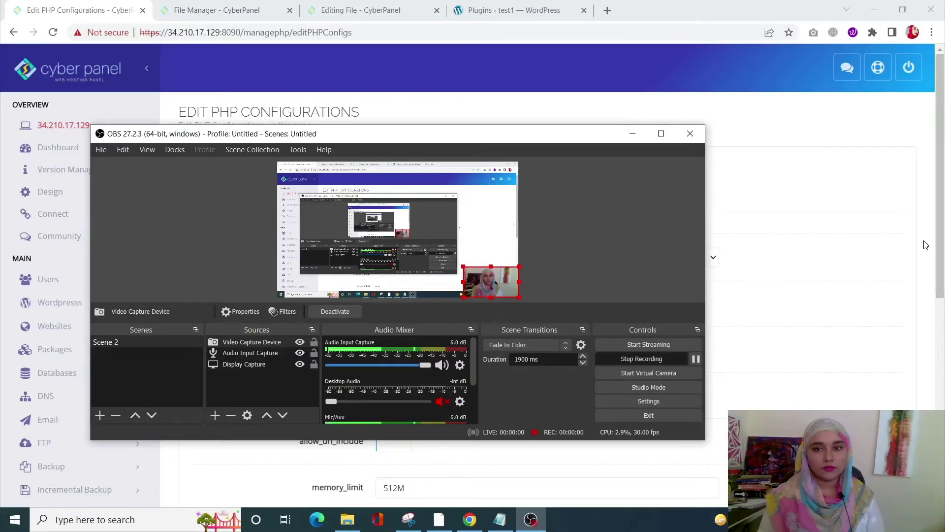
{"action": "key", "text": "alt+Tab"}
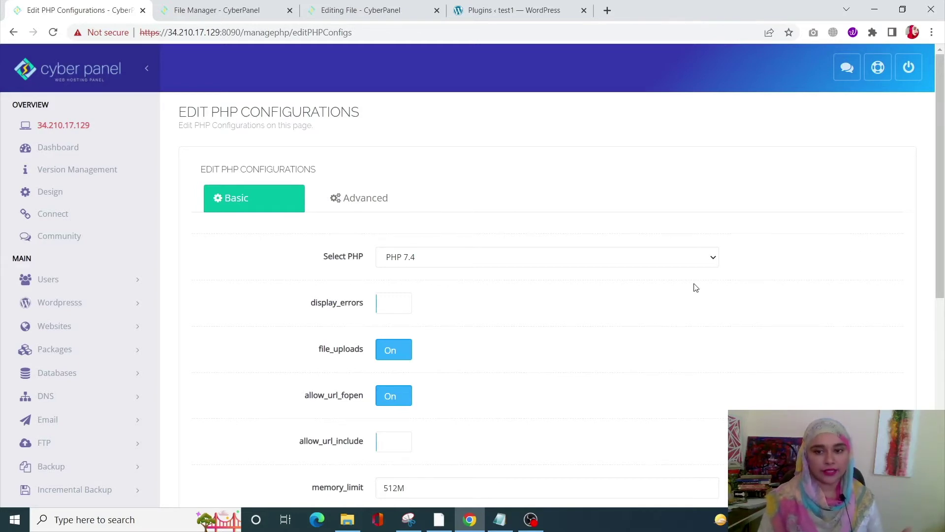
{"action": "scroll", "coordinate": [690, 290], "scroll_direction": "down", "scroll_amount": 2}
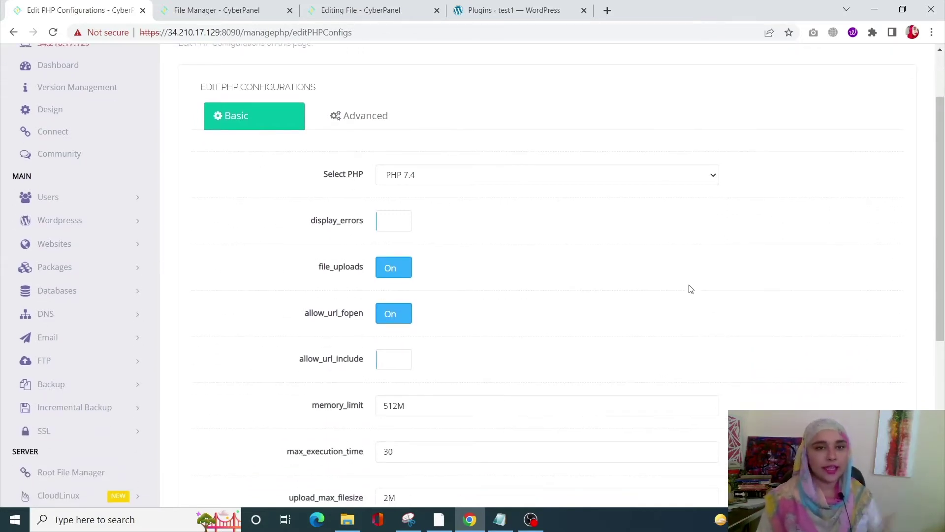
{"action": "scroll", "coordinate": [690, 289], "scroll_direction": "up", "scroll_amount": 2}
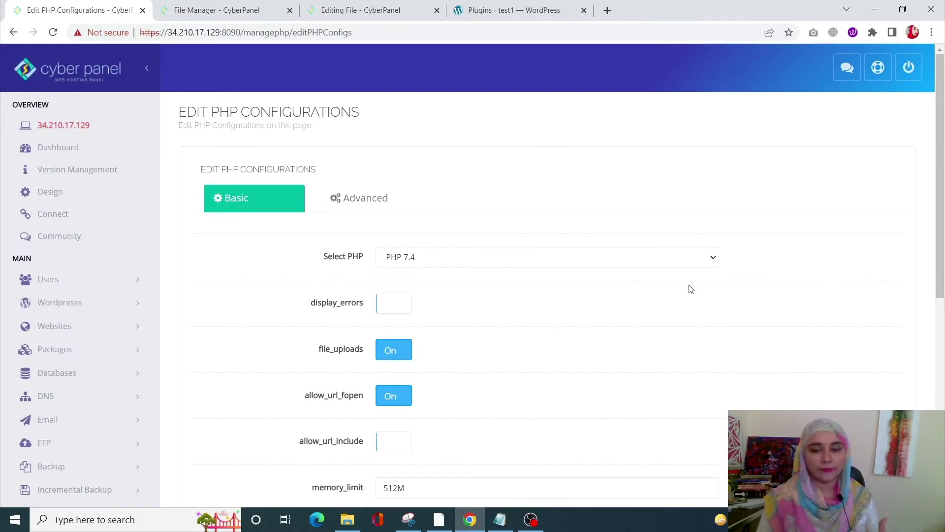
Step: In CyberPanel's PHP 7.4 configuration, set upload_max_filesize to 4M and post_max_size to 10M
{"action": "scroll", "coordinate": [689, 290], "scroll_direction": "down", "scroll_amount": 7}
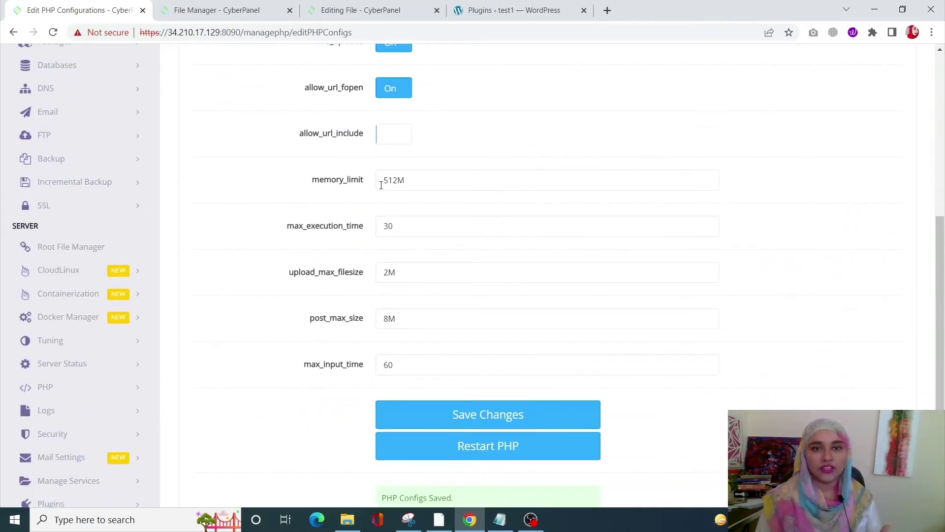
{"action": "left_click_drag", "start_coordinate": [381, 180], "coordinate": [414, 180]}
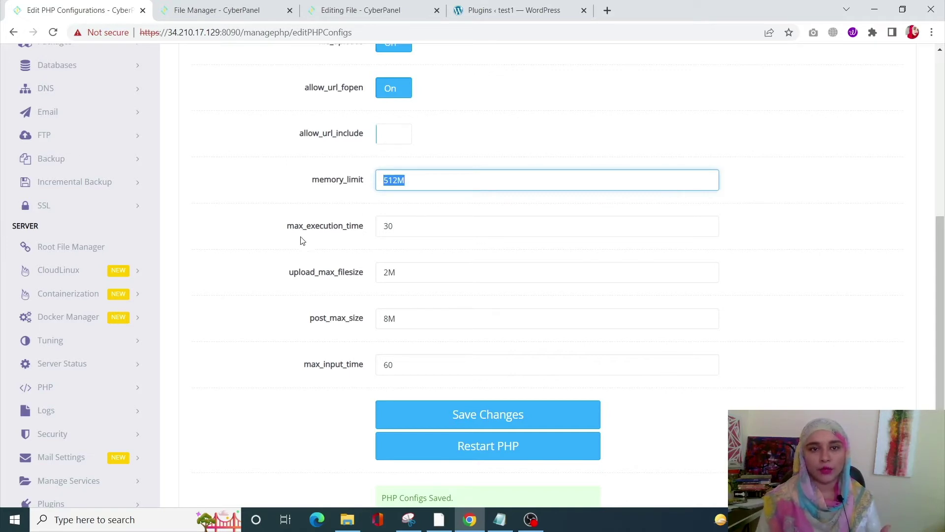
{"action": "left_click", "coordinate": [236, 232]}
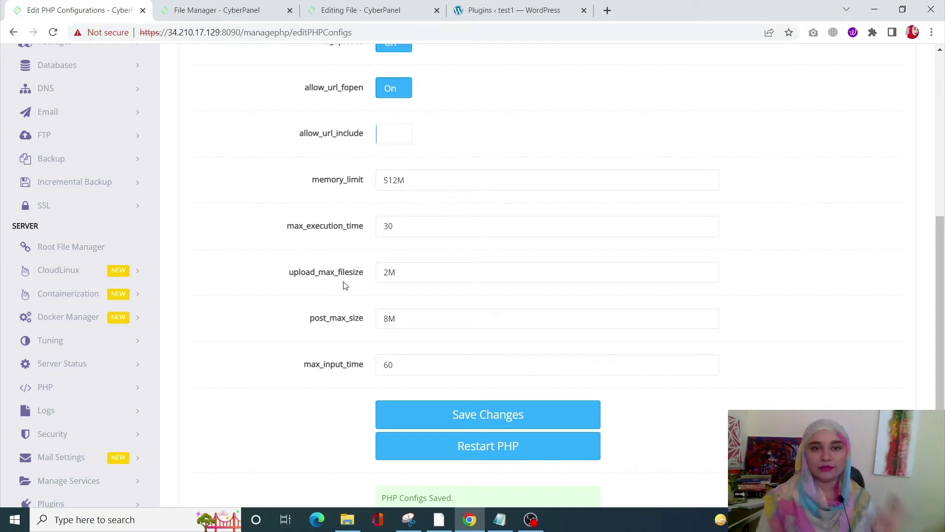
{"action": "left_click", "coordinate": [388, 274]}
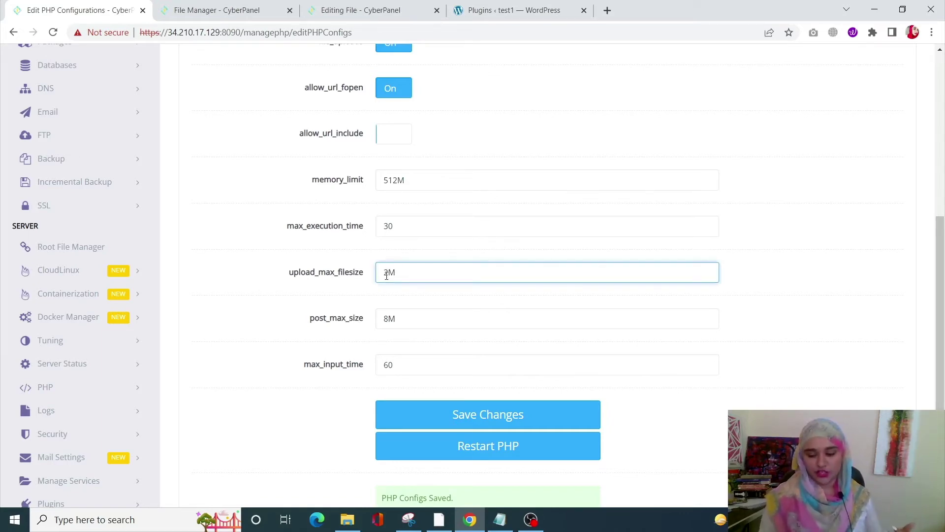
{"action": "key", "text": "BackSpace"}
{"action": "type", "text": "4"}
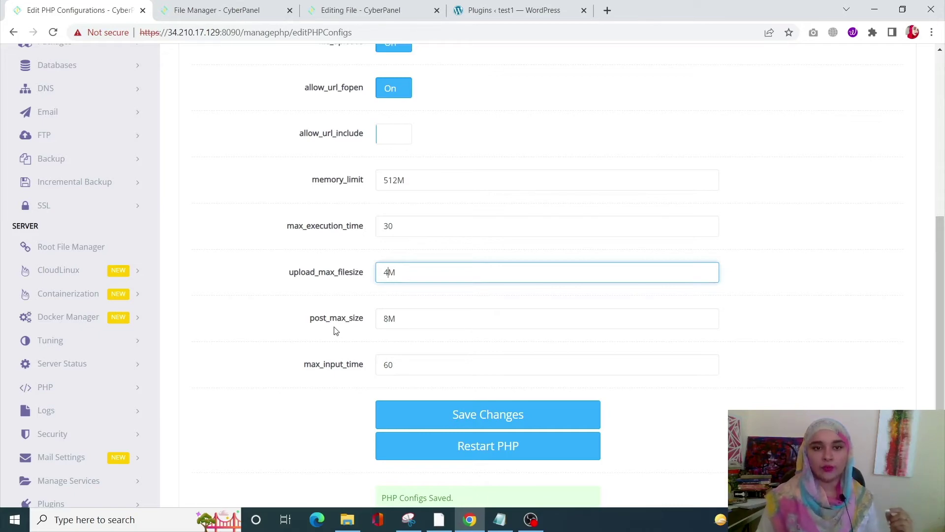
{"action": "left_click", "coordinate": [388, 321]}
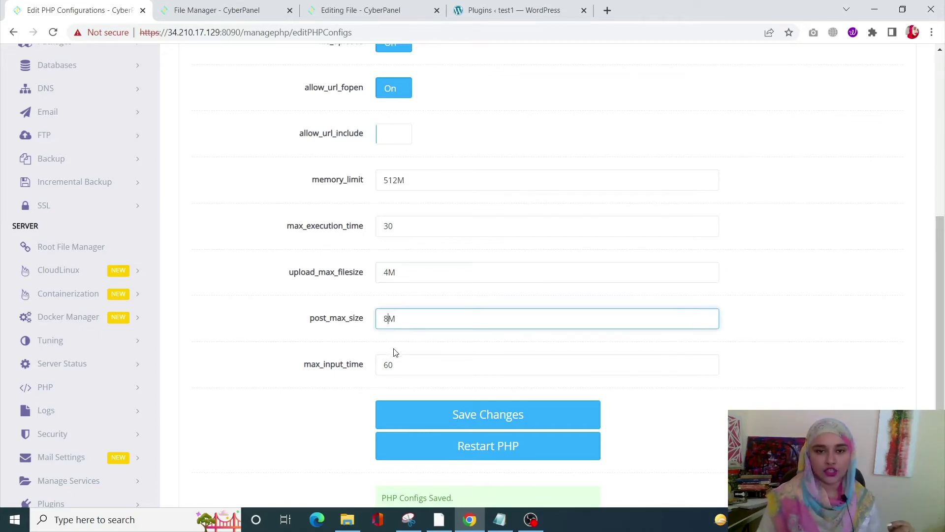
{"action": "key", "text": "BackSpace"}
{"action": "type", "text": "10"}
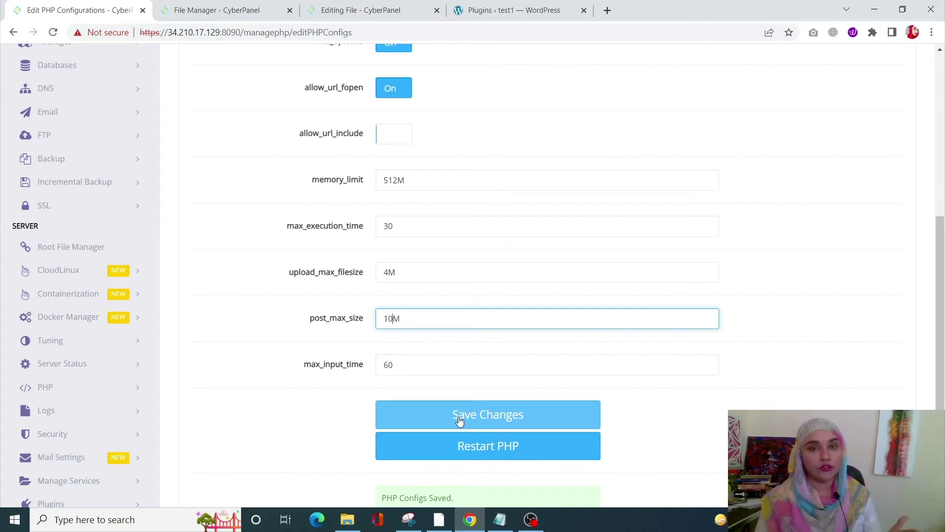
Step: Open the advanced PHP 7.4 configuration and search the page for "recursion"
{"action": "scroll", "coordinate": [460, 419], "scroll_direction": "up", "scroll_amount": 6}
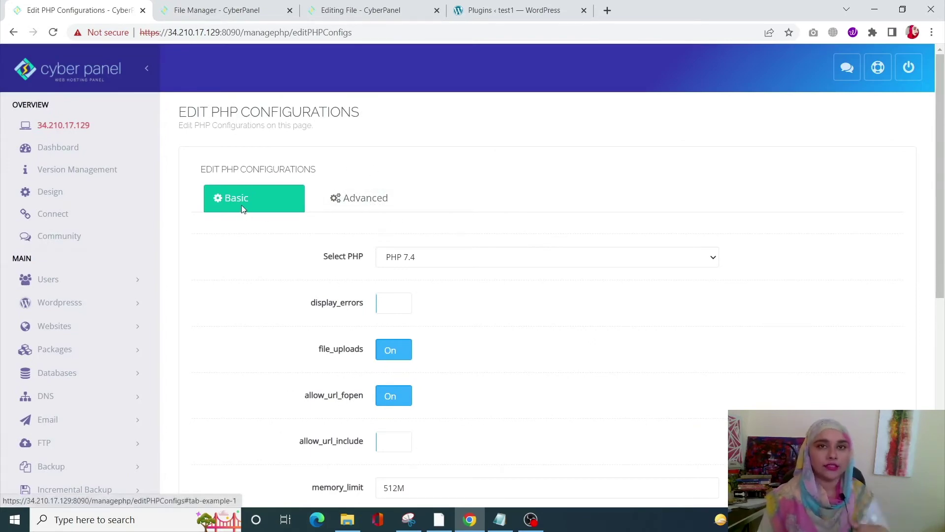
{"action": "left_click", "coordinate": [374, 203]}
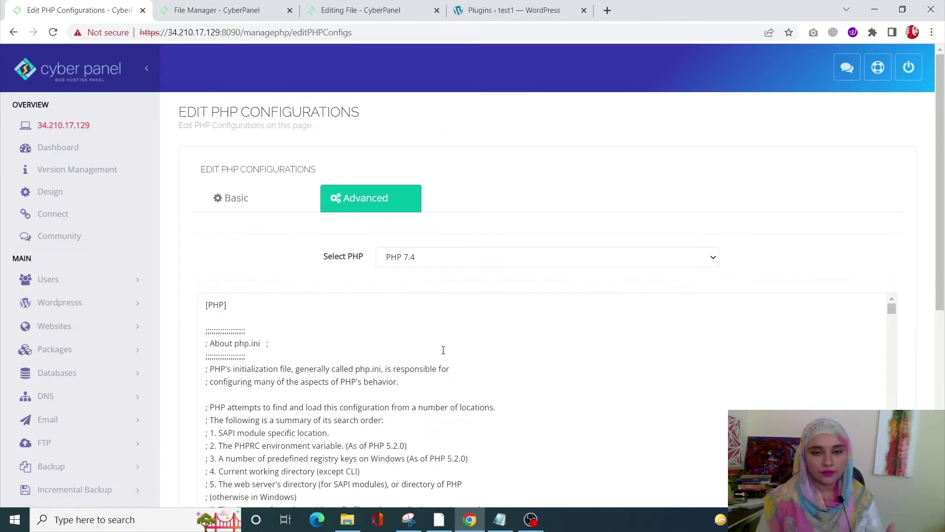
{"action": "scroll", "coordinate": [443, 350], "scroll_direction": "down", "scroll_amount": 1}
{"action": "scroll", "coordinate": [443, 350], "scroll_direction": "down", "scroll_amount": 10}
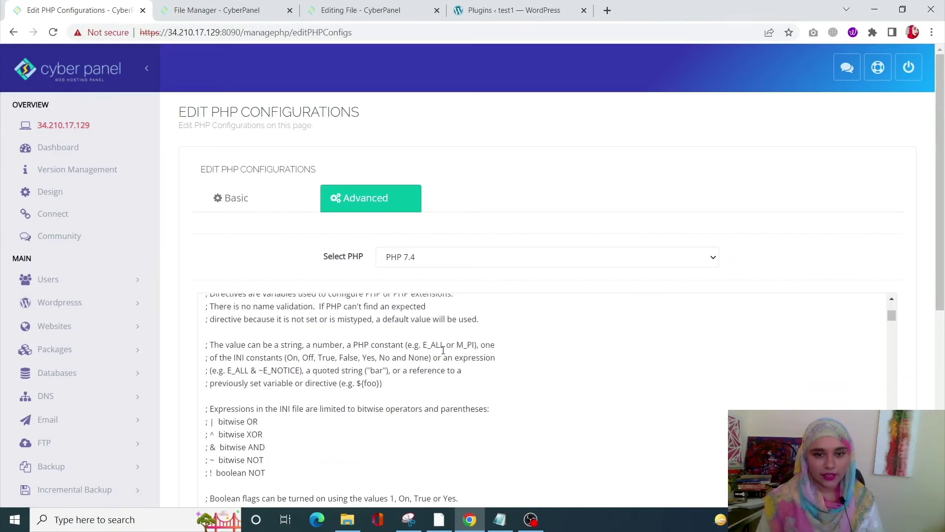
{"action": "key", "text": "ctrl+f"}
{"action": "type", "text": "r"}
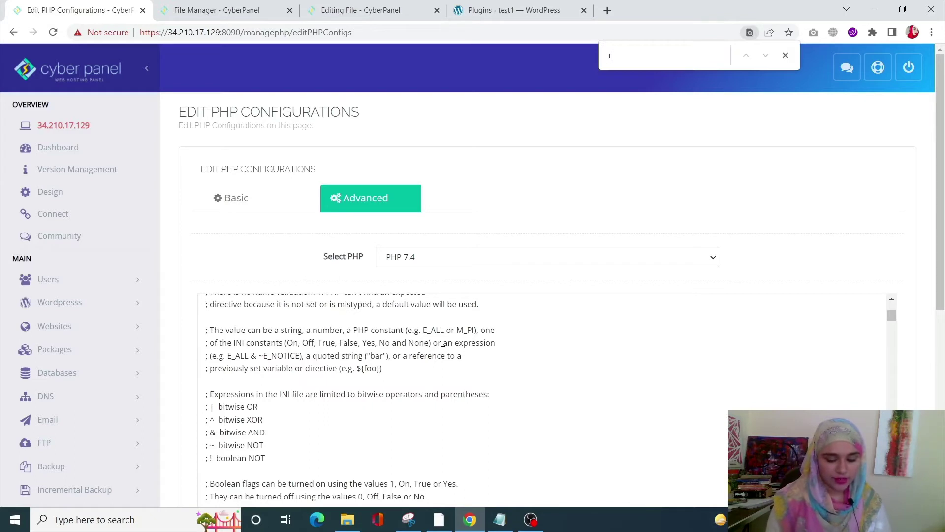
{"action": "type", "text": "ecursion"}
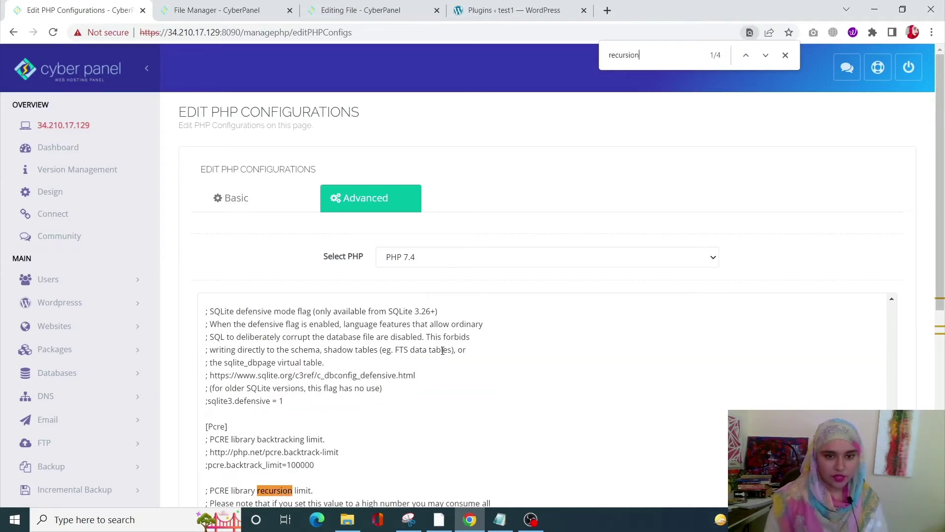
Step: Uncomment the pcre.recursion_limit line in the PHP 7.4 configuration and select its value
{"action": "scroll", "coordinate": [251, 442], "scroll_direction": "down", "scroll_amount": 3}
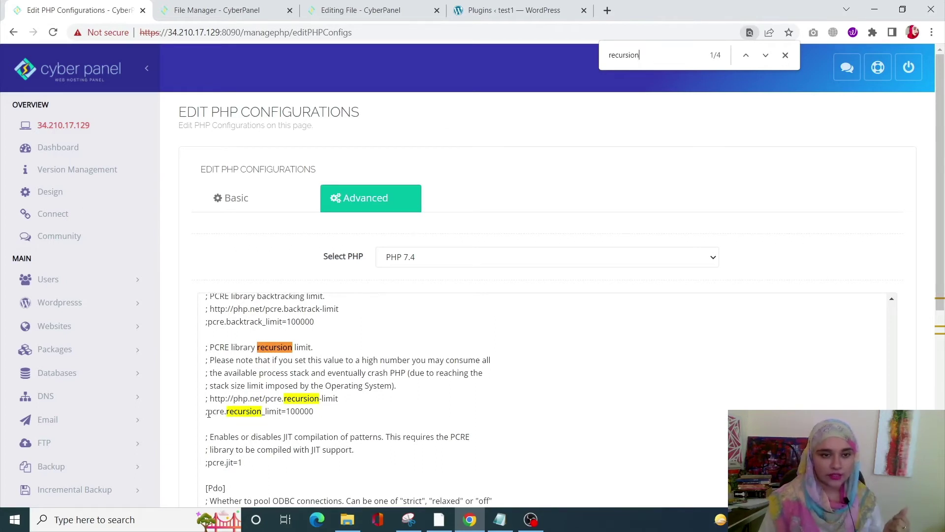
{"action": "left_click", "coordinate": [207, 413]}
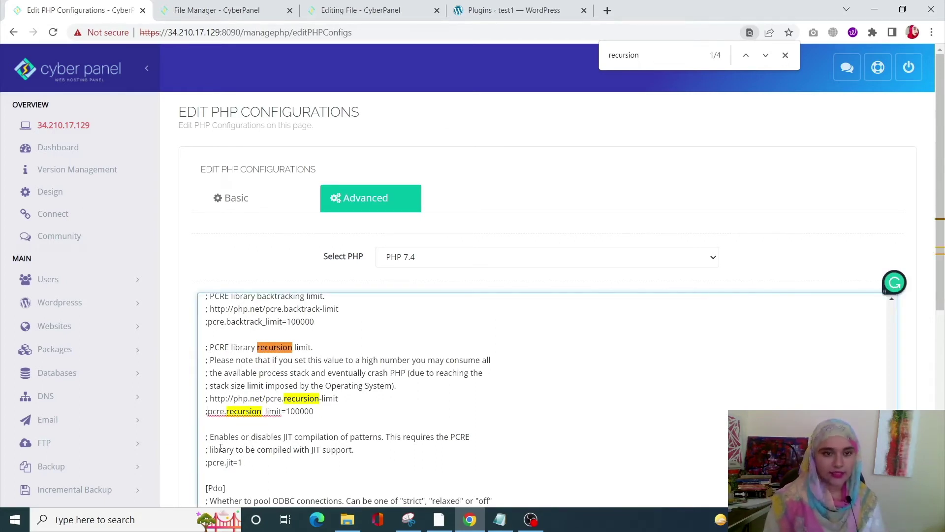
{"action": "key", "text": "BackSpace"}
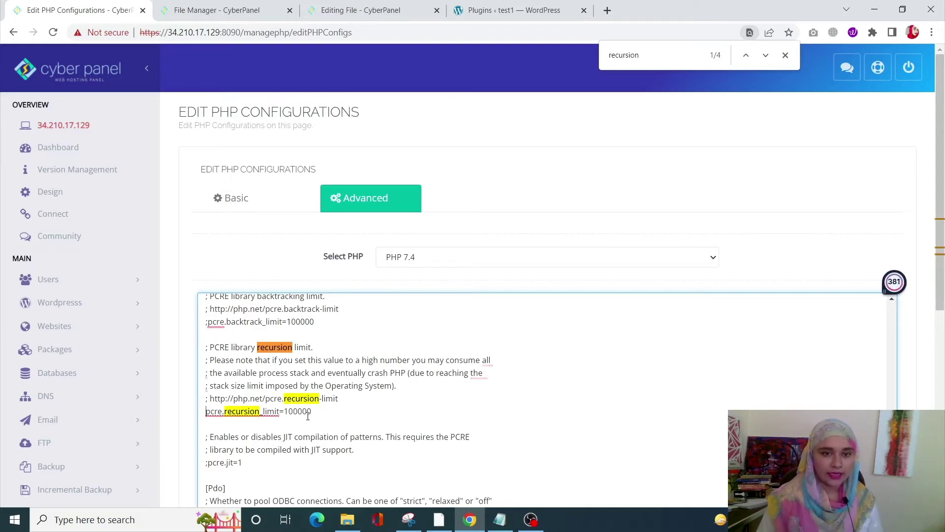
{"action": "left_click_drag", "start_coordinate": [311, 411], "coordinate": [284, 412]}
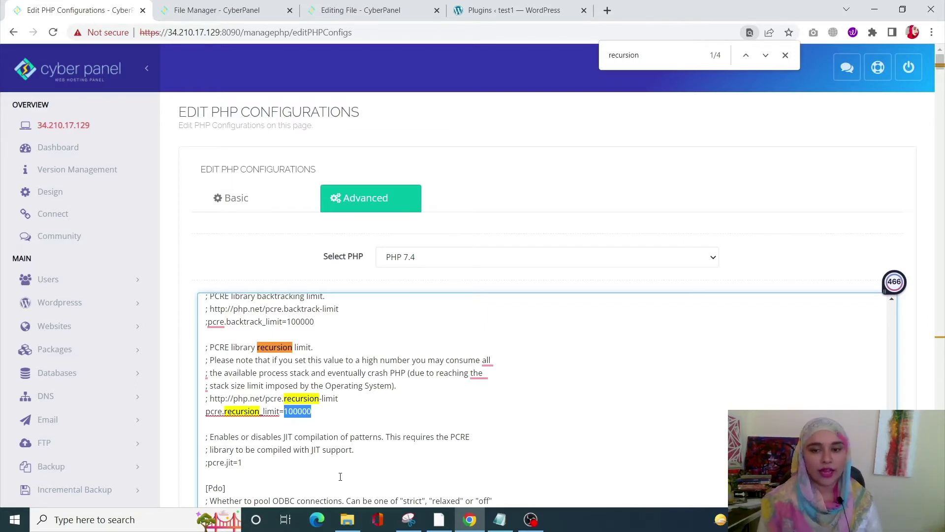
Step: Search the configuration for "backtrack", go to the pcre.backtrack_limit directive and select its value
{"action": "left_click", "coordinate": [662, 52]}
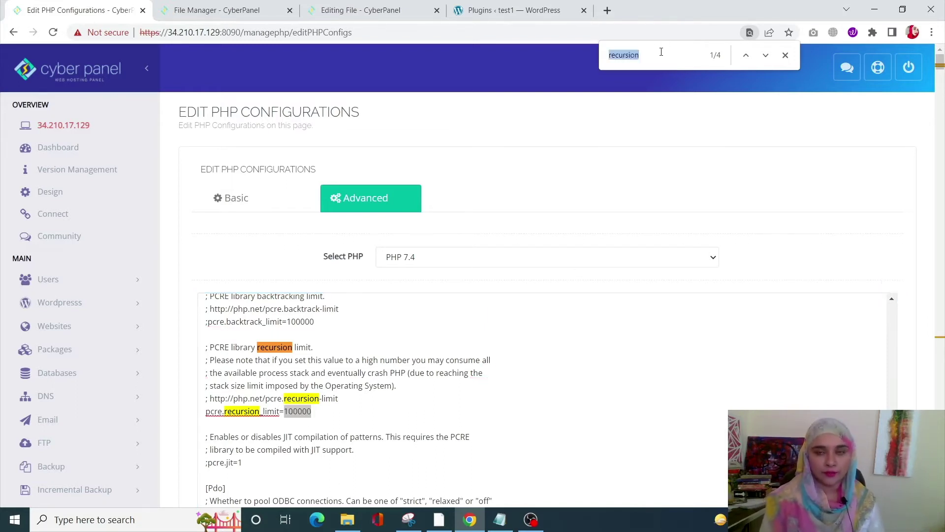
{"action": "type", "text": "backtrack"}
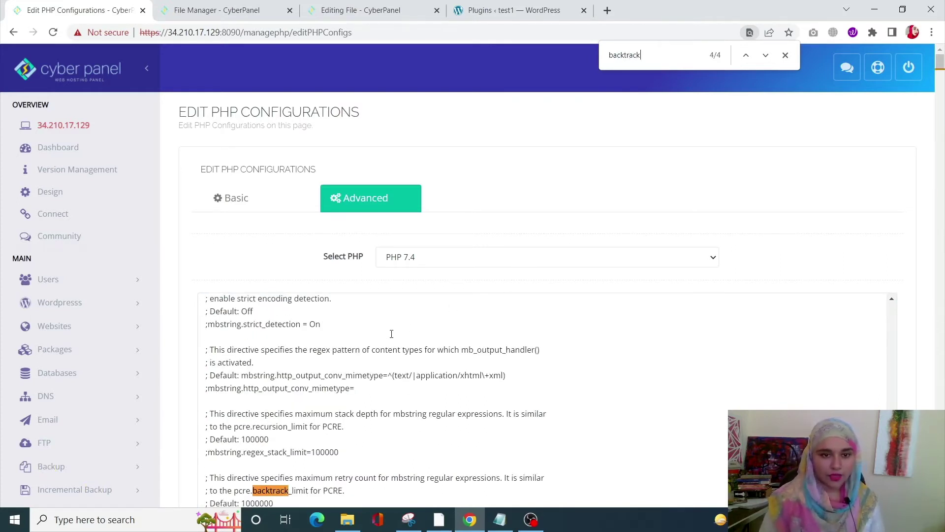
{"action": "scroll", "coordinate": [391, 334], "scroll_direction": "down", "scroll_amount": 3}
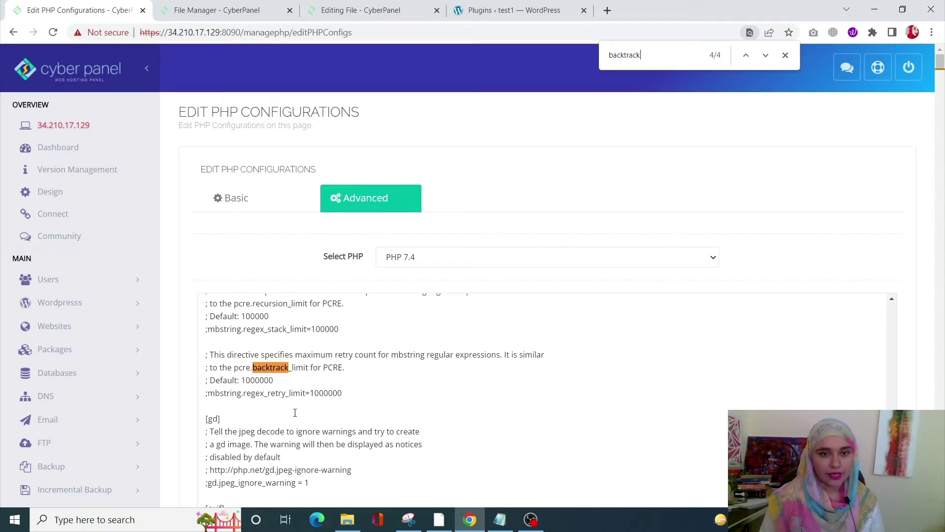
{"action": "scroll", "coordinate": [295, 413], "scroll_direction": "down", "scroll_amount": 5}
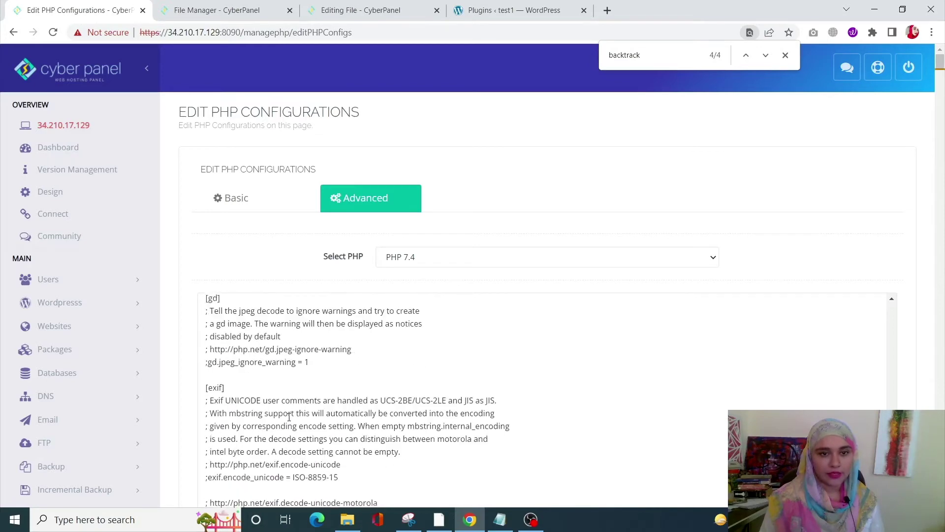
{"action": "left_click", "coordinate": [766, 55]}
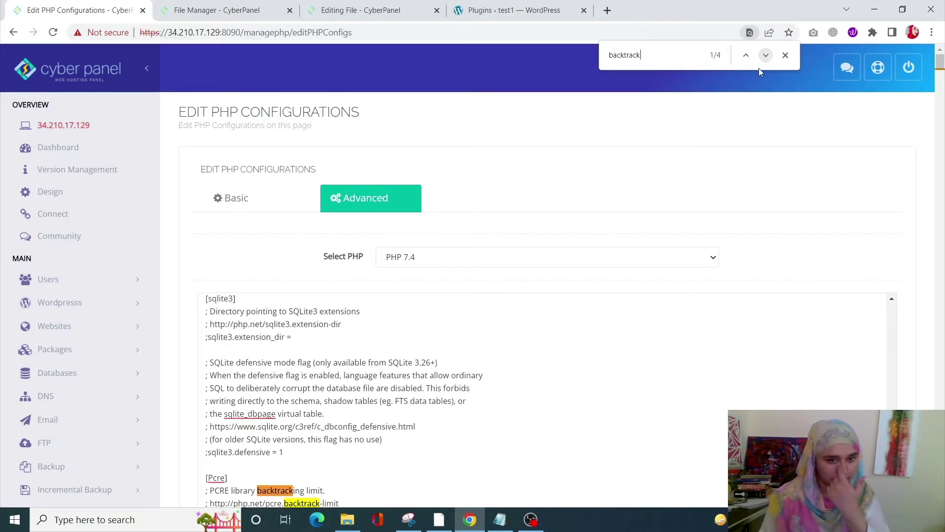
{"action": "scroll", "coordinate": [455, 293], "scroll_direction": "down", "scroll_amount": 3}
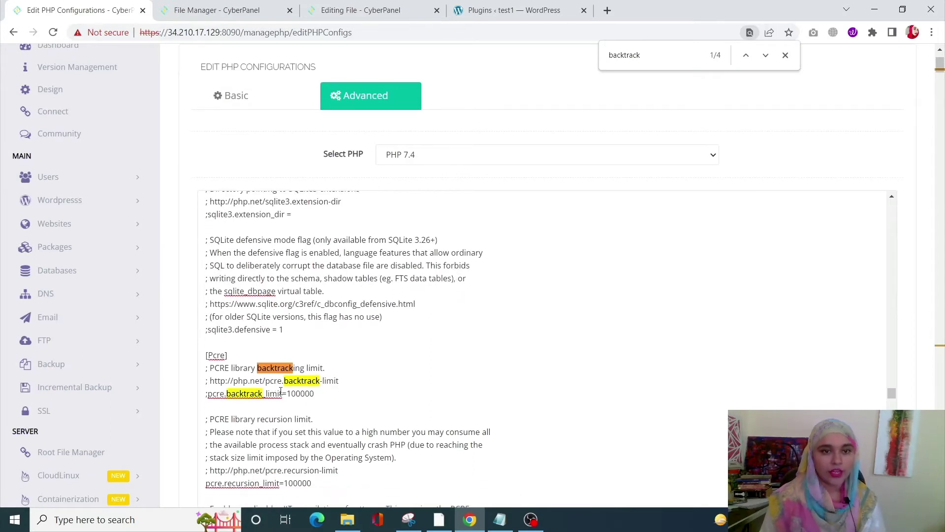
{"action": "left_click_drag", "start_coordinate": [317, 394], "coordinate": [286, 397]}
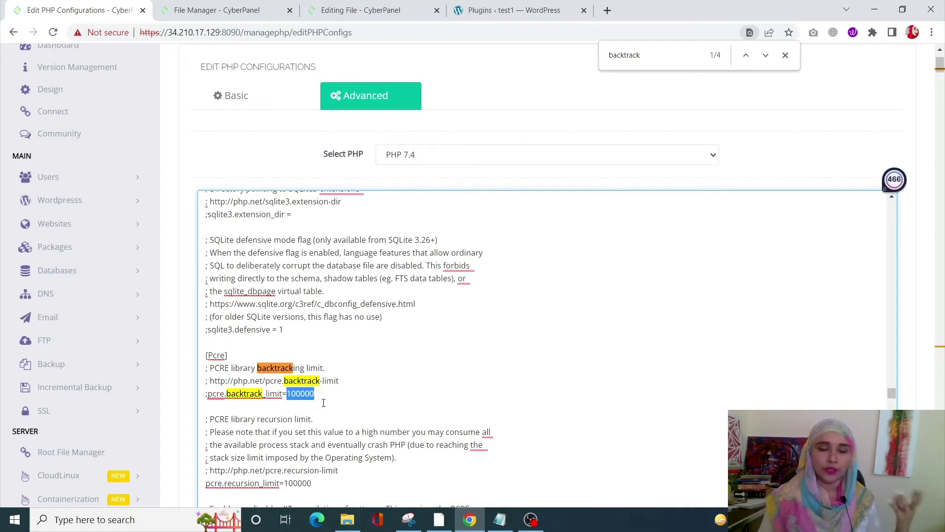
{"action": "scroll", "coordinate": [323, 402], "scroll_direction": "up", "scroll_amount": 1}
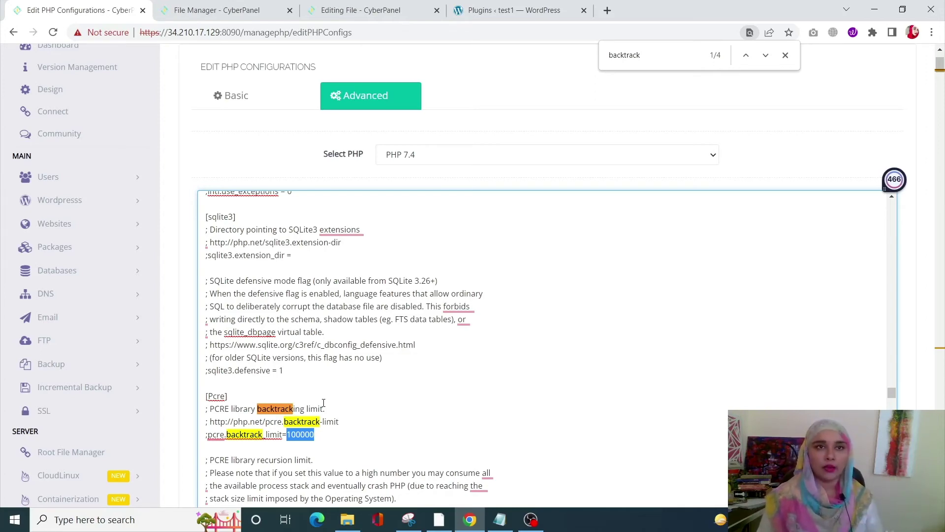
Step: From the Notepad notes, copy the ini_set lines for upload_max_size, post_max_size, pcre.recursion_limit and pcre.backtrack_limit
{"action": "left_click", "coordinate": [256, 10]}
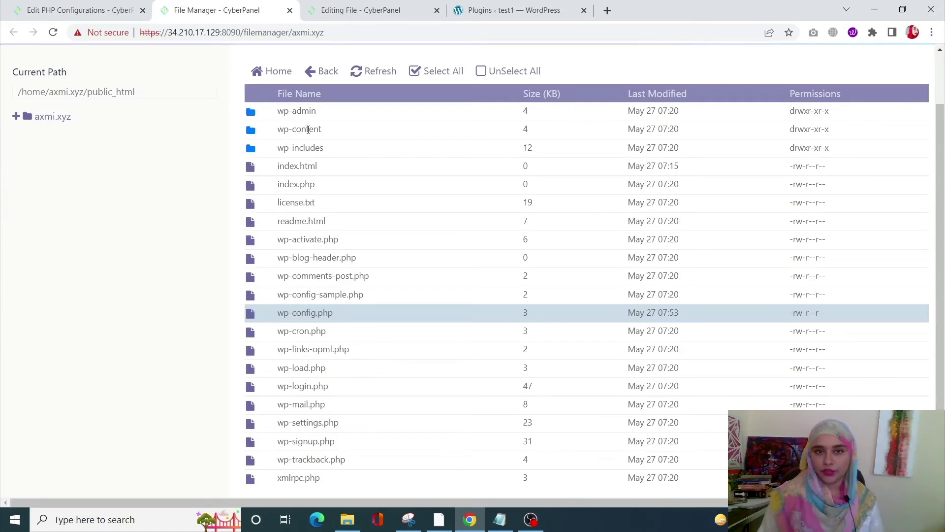
{"action": "left_click", "coordinate": [346, 6]}
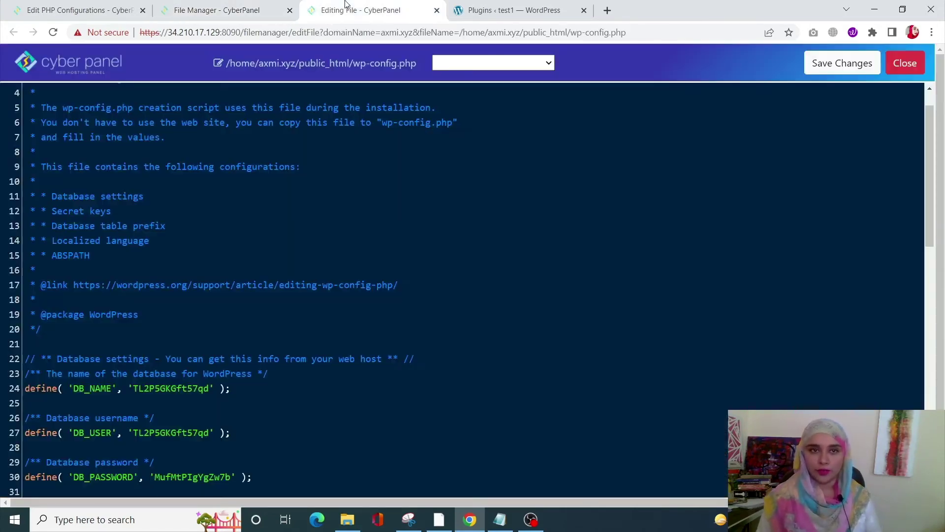
{"action": "scroll", "coordinate": [400, 382], "scroll_direction": "down", "scroll_amount": 13}
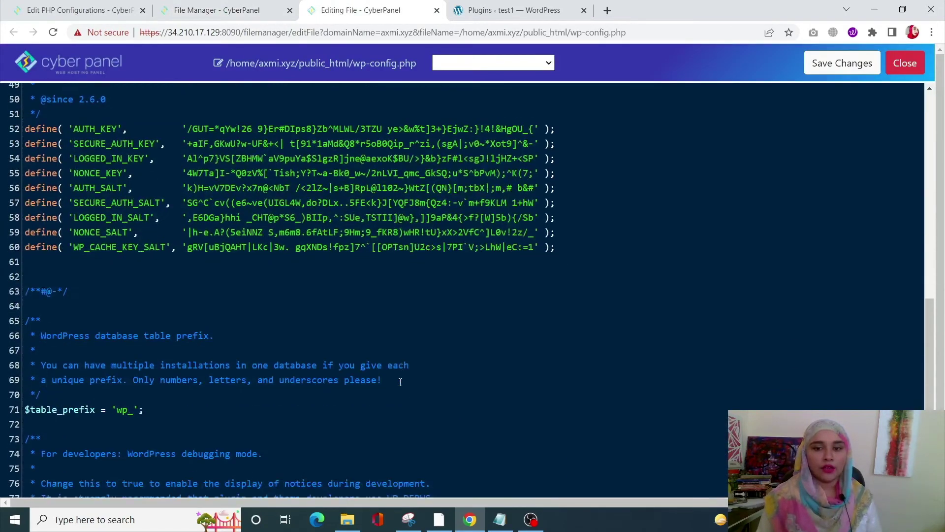
{"action": "scroll", "coordinate": [400, 382], "scroll_direction": "down", "scroll_amount": 10}
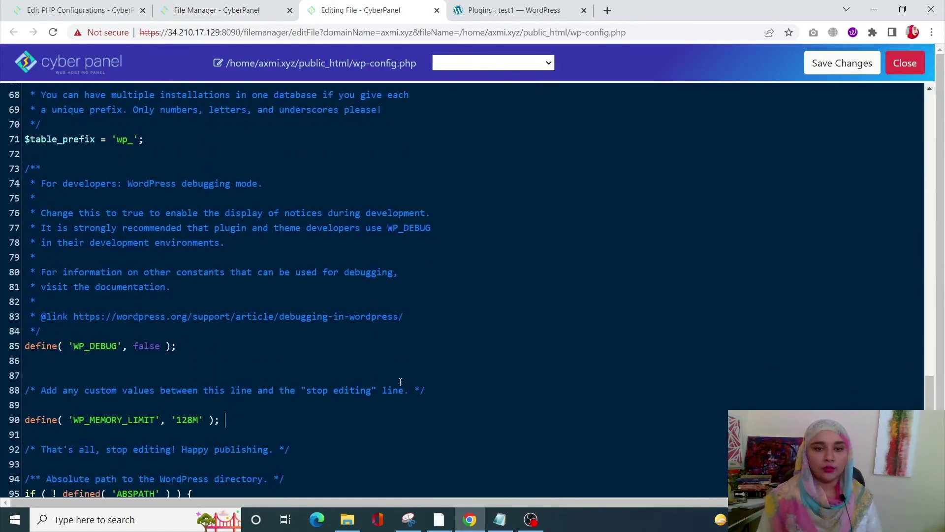
{"action": "left_click", "coordinate": [532, 523]}
{"action": "left_click", "coordinate": [485, 515]}
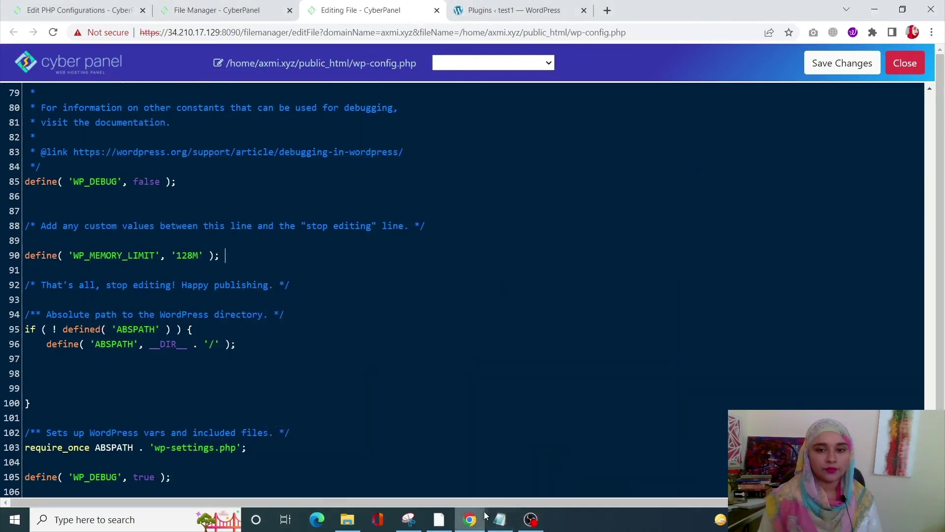
{"action": "left_click", "coordinate": [500, 520]}
{"action": "left_click_drag", "start_coordinate": [415, 363], "coordinate": [171, 297]}
{"action": "key", "text": "ctrl+c"}
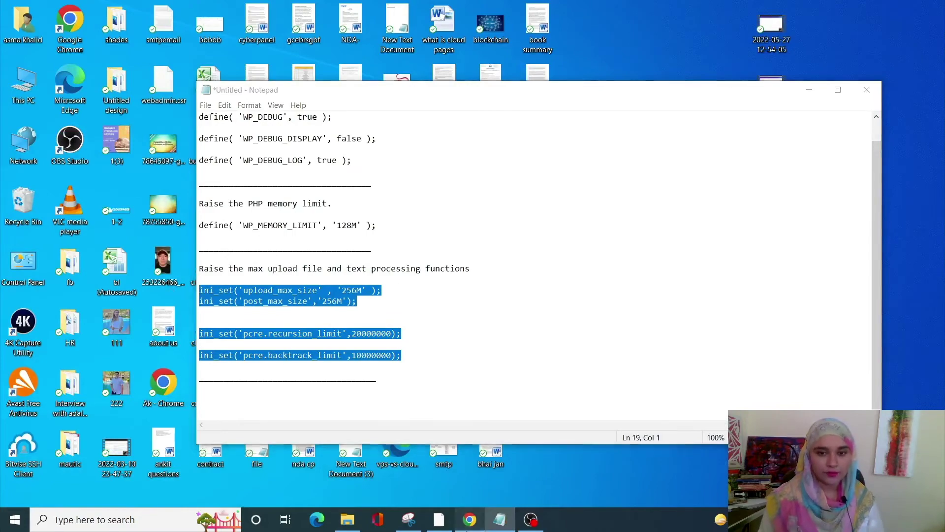
Step: Paste the copied ini_set lines into wp-config.php on new blank lines above the database settings comment
{"action": "left_click", "coordinate": [470, 520]}
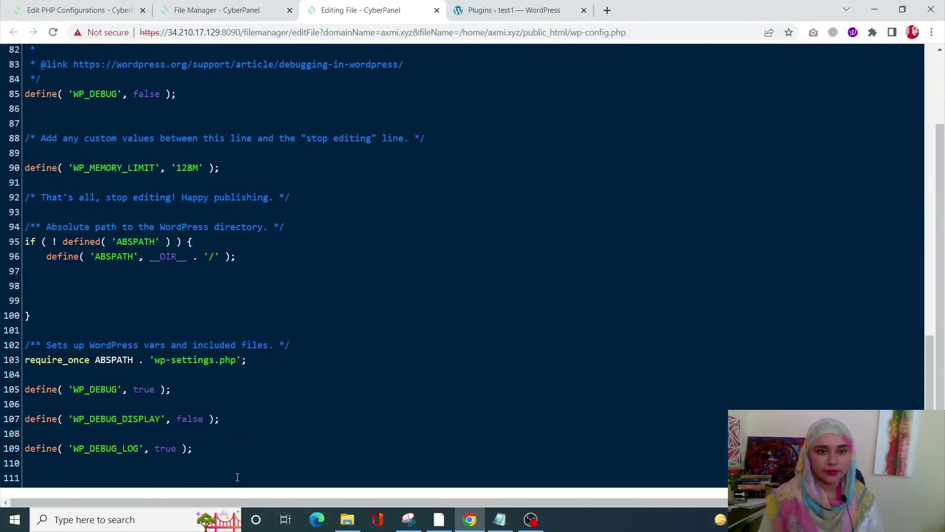
{"action": "scroll", "coordinate": [238, 477], "scroll_direction": "up", "scroll_amount": 15}
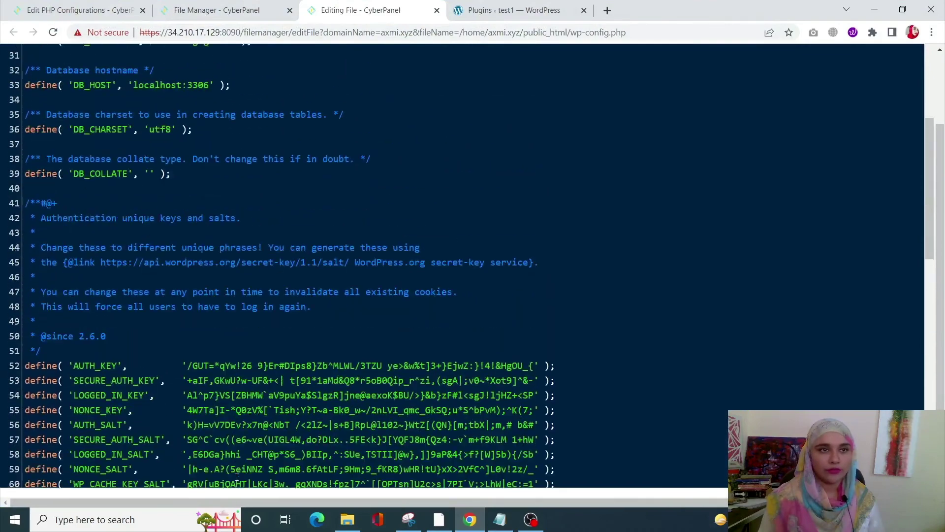
{"action": "scroll", "coordinate": [236, 477], "scroll_direction": "up", "scroll_amount": 9}
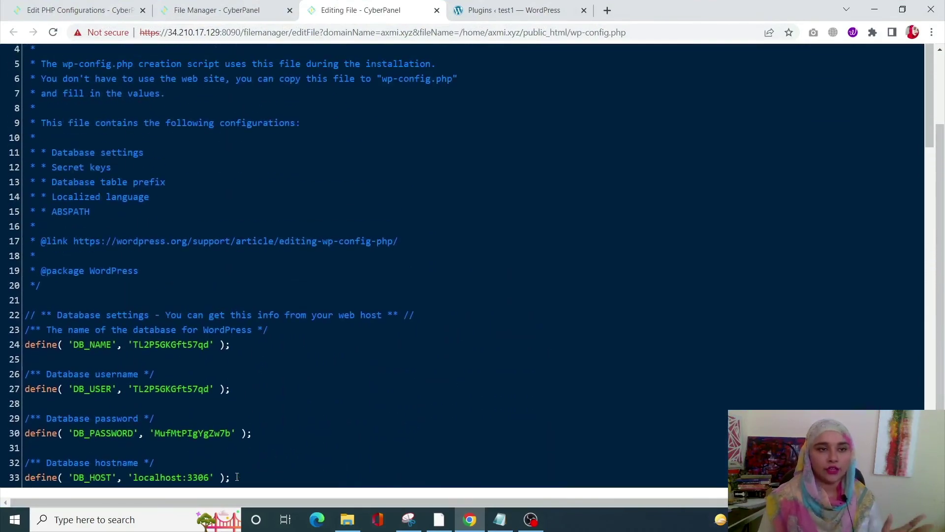
{"action": "key", "text": "Return"}
{"action": "key", "text": "Return"}
{"action": "key", "text": "Return"}
{"action": "key", "text": "Return"}
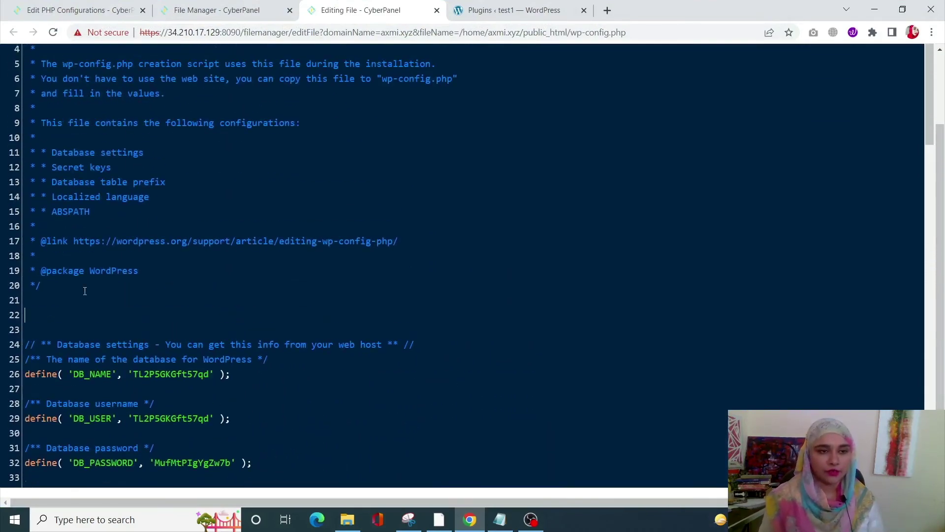
{"action": "key", "text": "ctrl+v"}
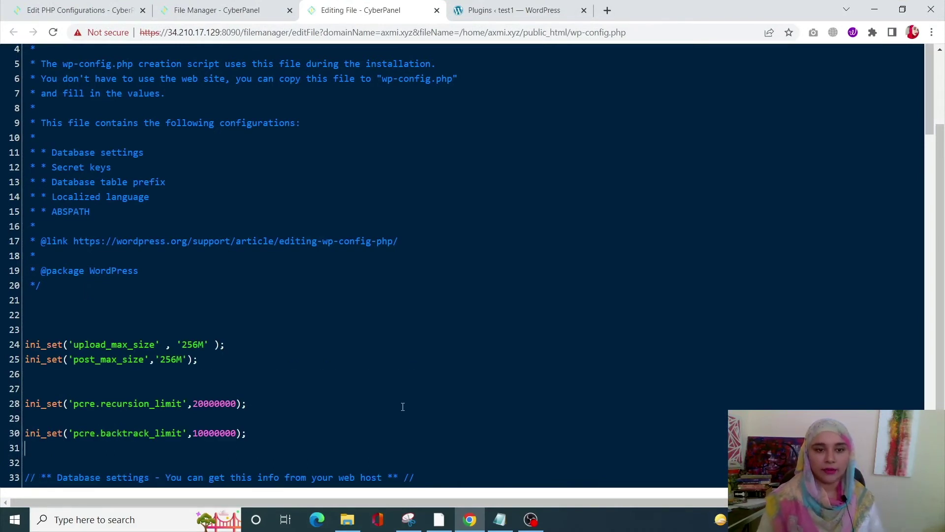
Step: Review the pasted wp-config.php lines, highlighting the pcre.recursion_limit and pcre.backtrack_limit values in turn
{"action": "scroll", "coordinate": [400, 404], "scroll_direction": "up", "scroll_amount": 2}
{"action": "scroll", "coordinate": [390, 409], "scroll_direction": "down", "scroll_amount": 3}
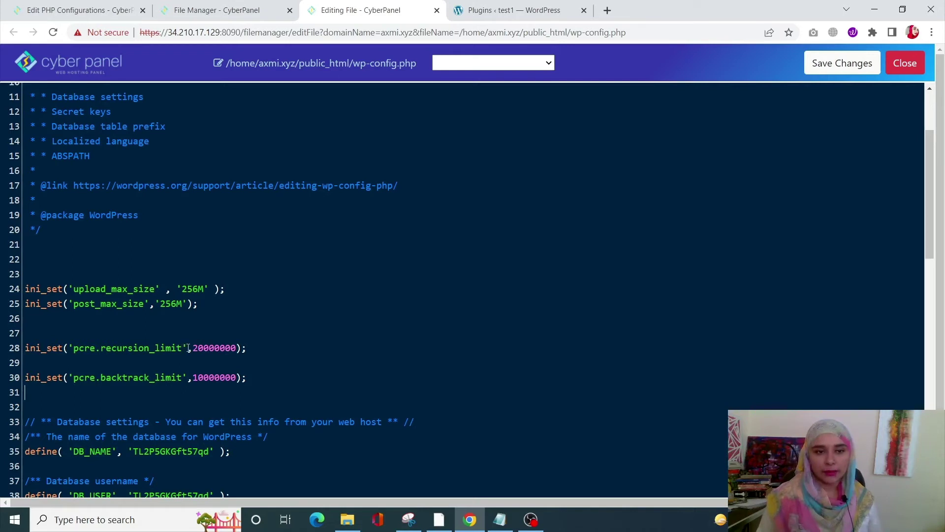
{"action": "left_click_drag", "start_coordinate": [193, 349], "coordinate": [236, 350]}
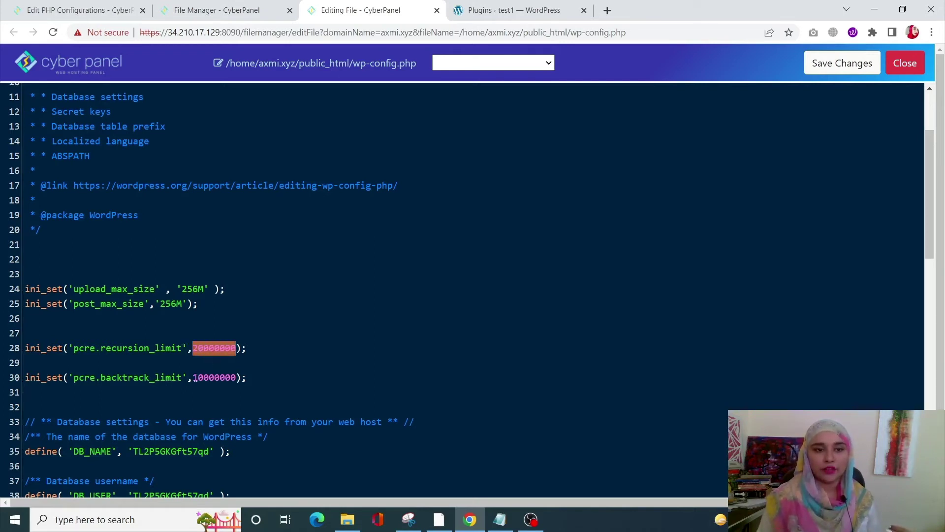
{"action": "left_click_drag", "start_coordinate": [193, 378], "coordinate": [235, 387]}
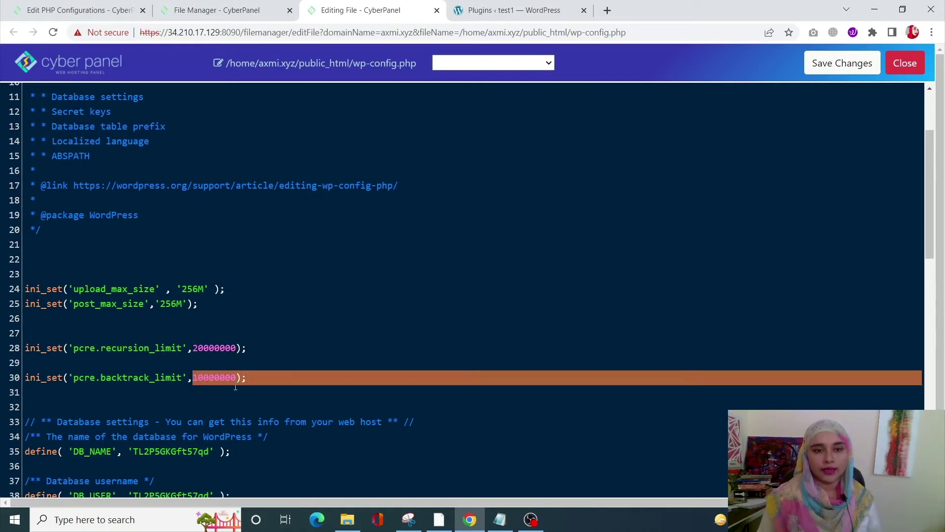
{"action": "left_click", "coordinate": [273, 366]}
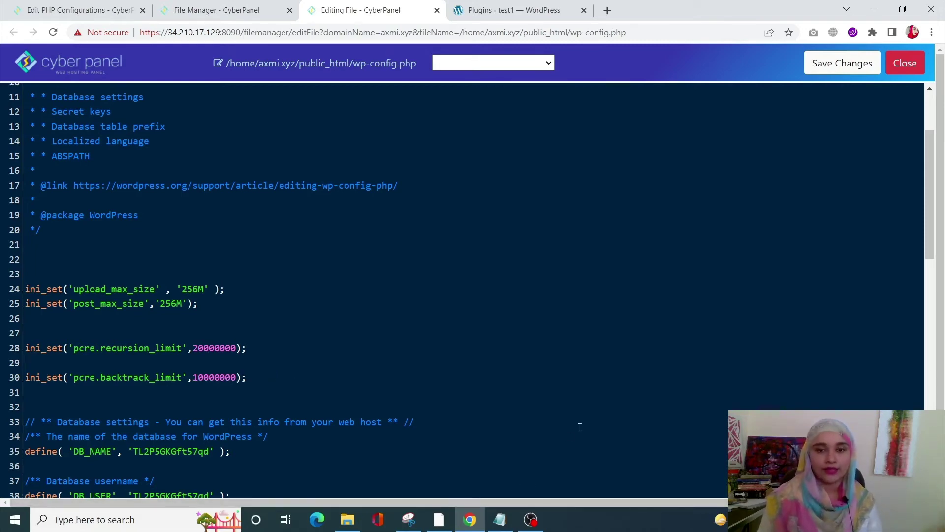
{"action": "left_click", "coordinate": [530, 520]}
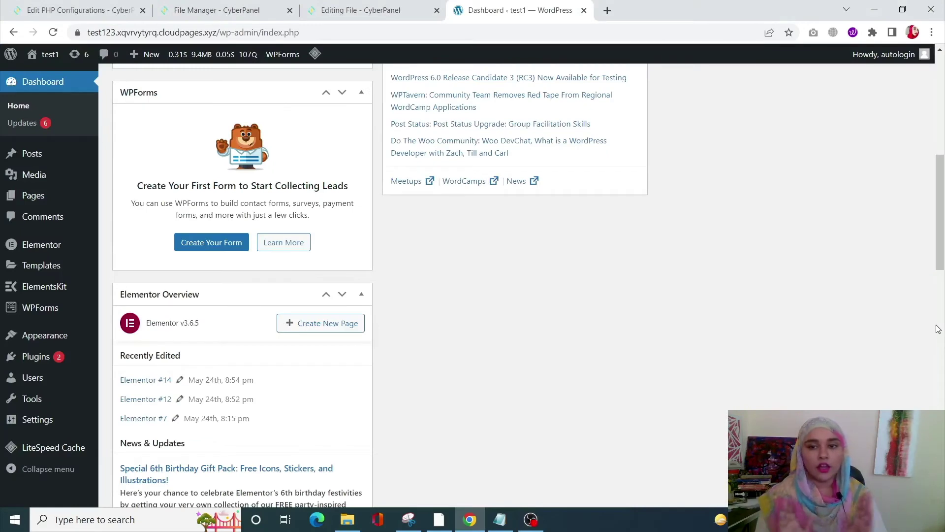
{"action": "scroll", "coordinate": [764, 286], "scroll_direction": "up", "scroll_amount": 6}
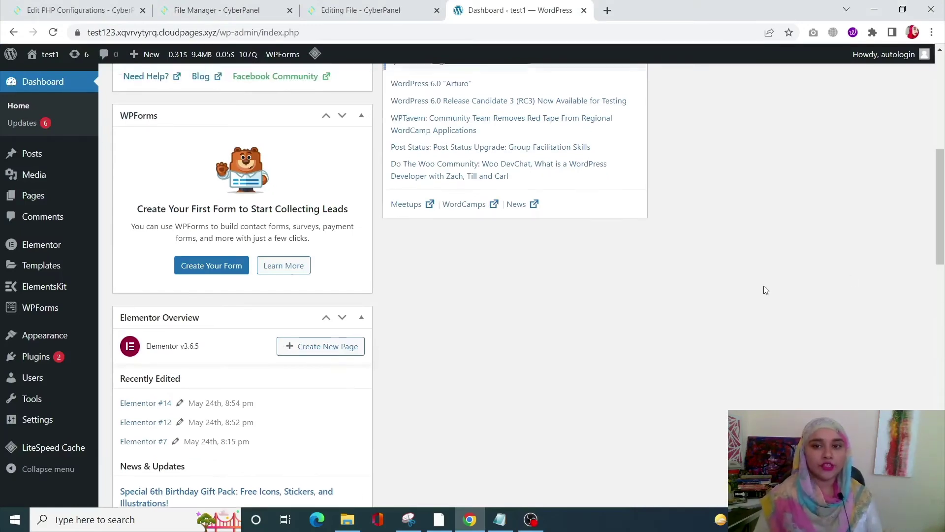
{"action": "scroll", "coordinate": [749, 289], "scroll_direction": "up", "scroll_amount": 2}
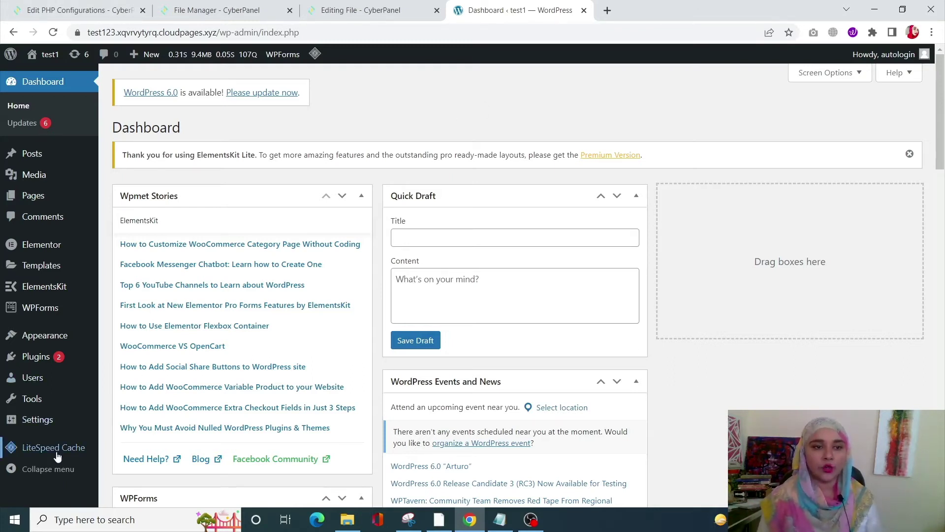
Step: Empty the entire cache from the LiteSpeed Cache Toolbox in the WordPress dashboard and accept the confirmation
{"action": "mouse_move", "coordinate": [58, 457]}
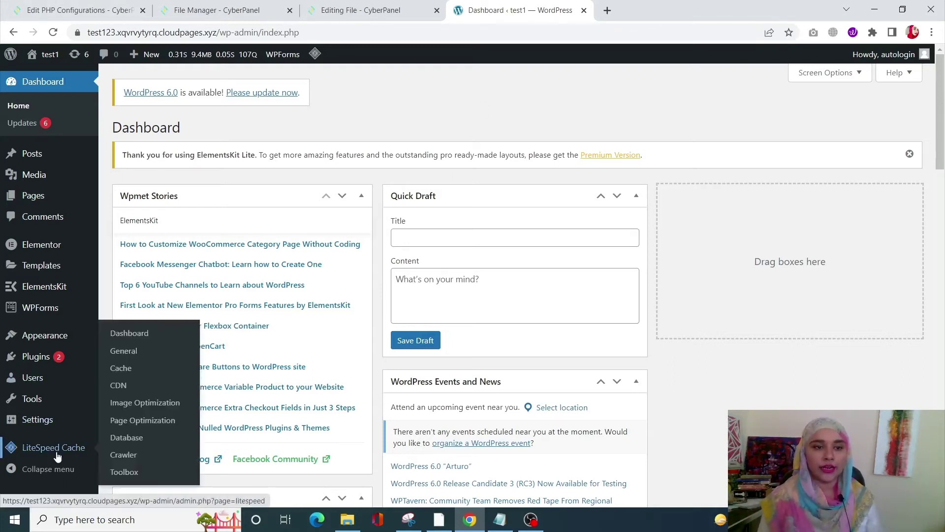
{"action": "left_click", "coordinate": [126, 474]}
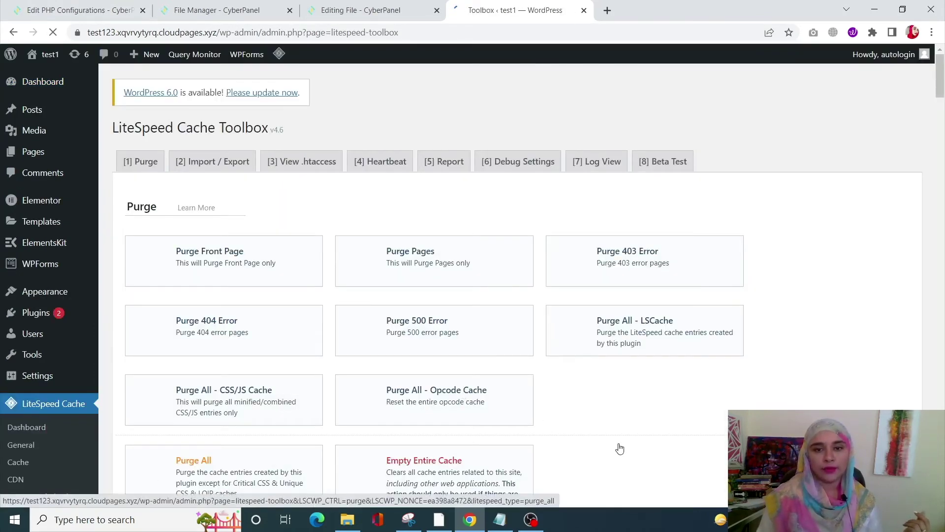
{"action": "scroll", "coordinate": [380, 453], "scroll_direction": "down", "scroll_amount": 6}
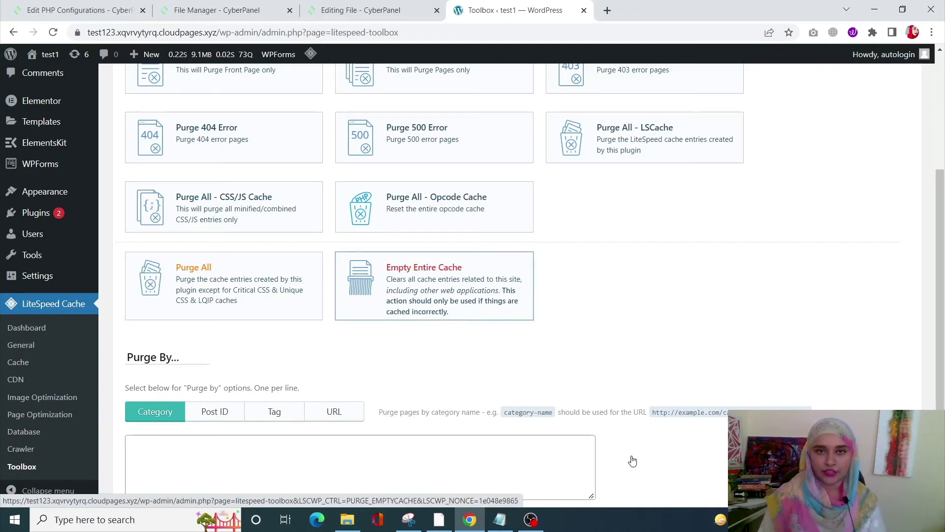
{"action": "left_click", "coordinate": [440, 298]}
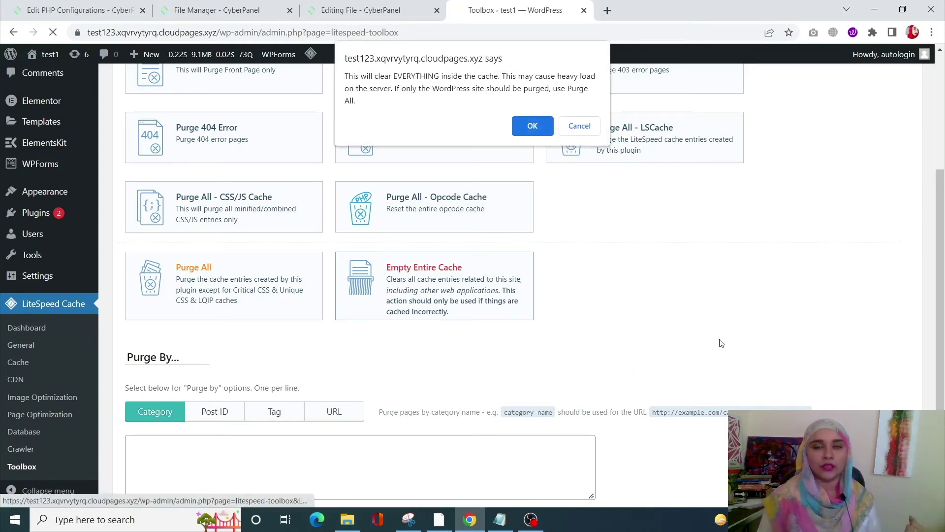
{"action": "key", "text": "Return"}
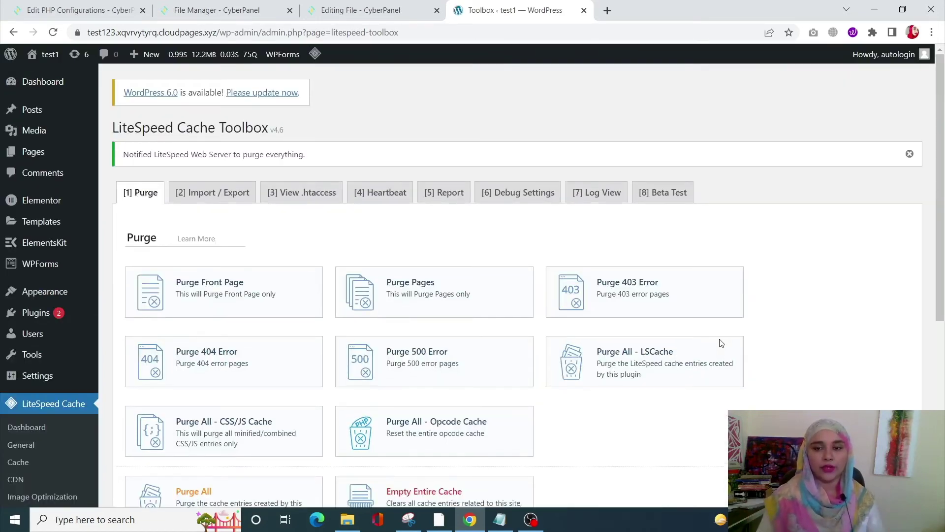
{"action": "left_click", "coordinate": [531, 519]}
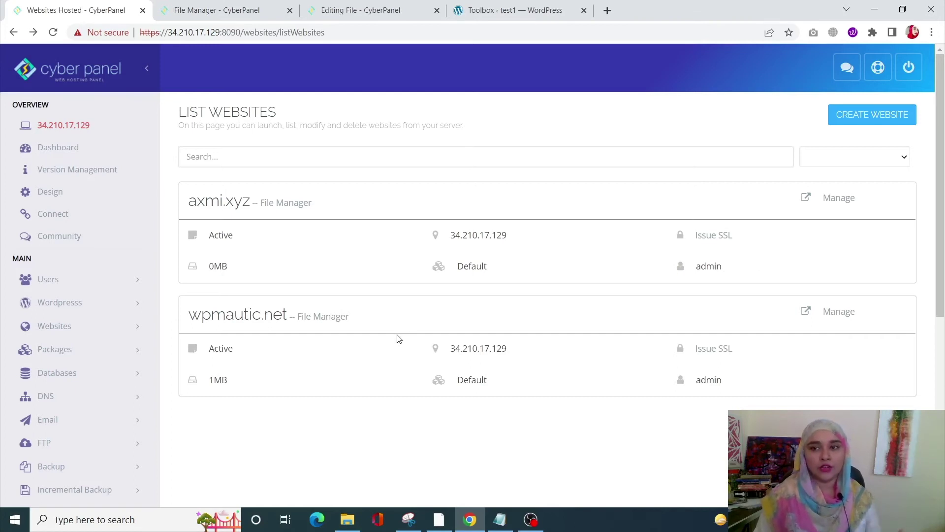
Step: Open the management page of the axmi.xyz website in CyberPanel and change its PHP version to PHP 8.1
{"action": "left_click", "coordinate": [827, 206]}
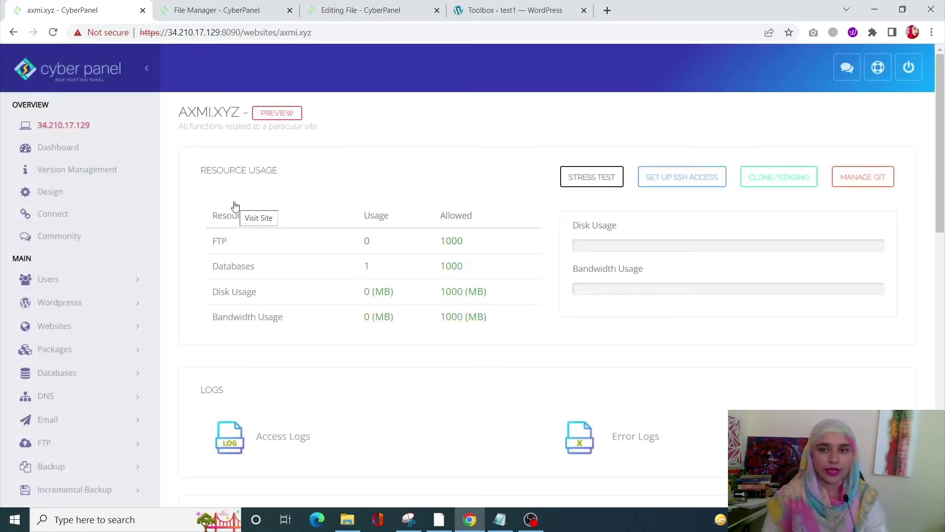
{"action": "scroll", "coordinate": [283, 291], "scroll_direction": "down", "scroll_amount": 2}
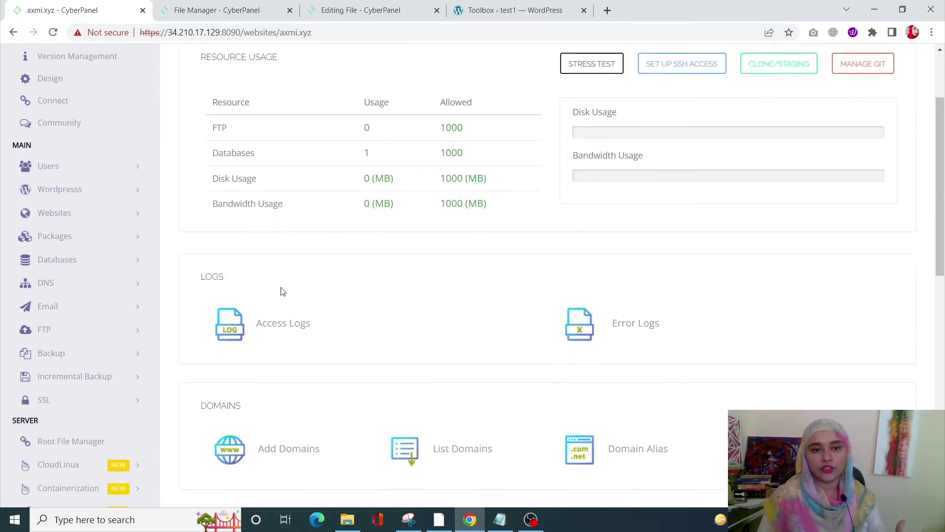
{"action": "scroll", "coordinate": [282, 291], "scroll_direction": "down", "scroll_amount": 5}
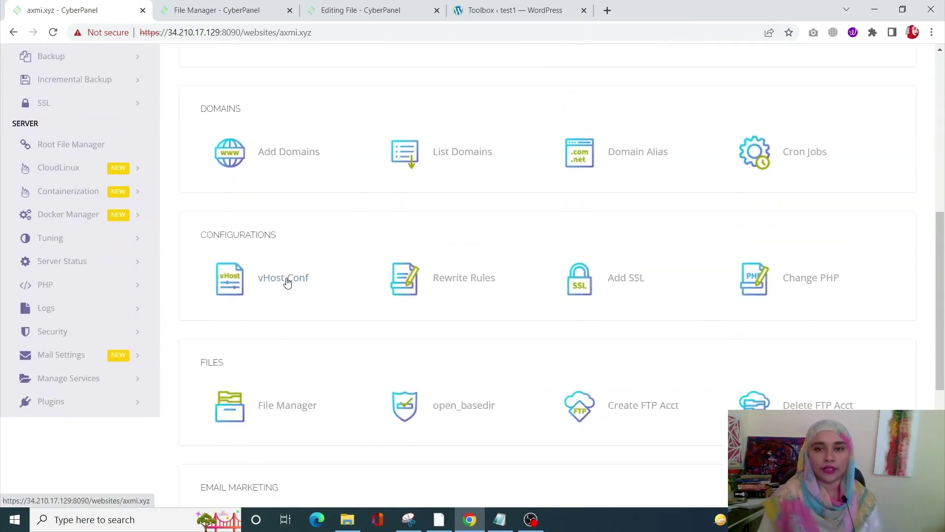
{"action": "left_click", "coordinate": [807, 280]}
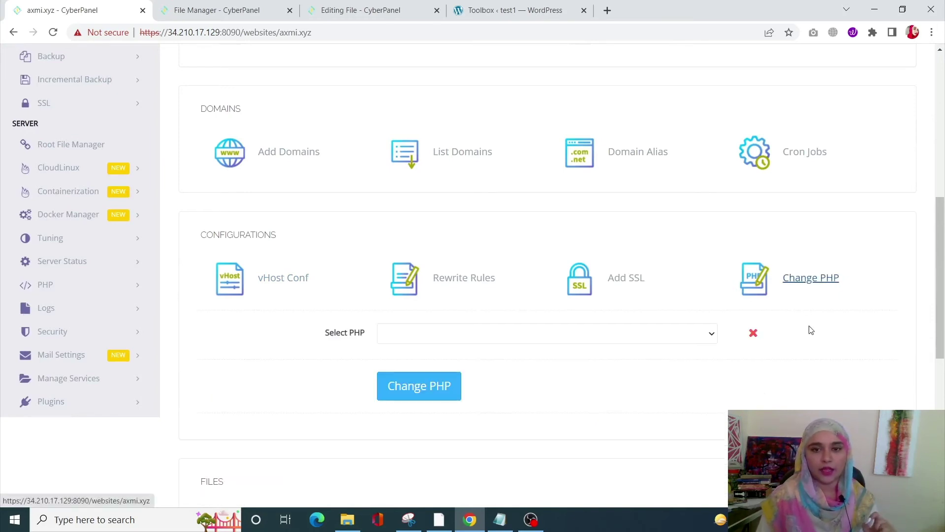
{"action": "left_click", "coordinate": [430, 337]}
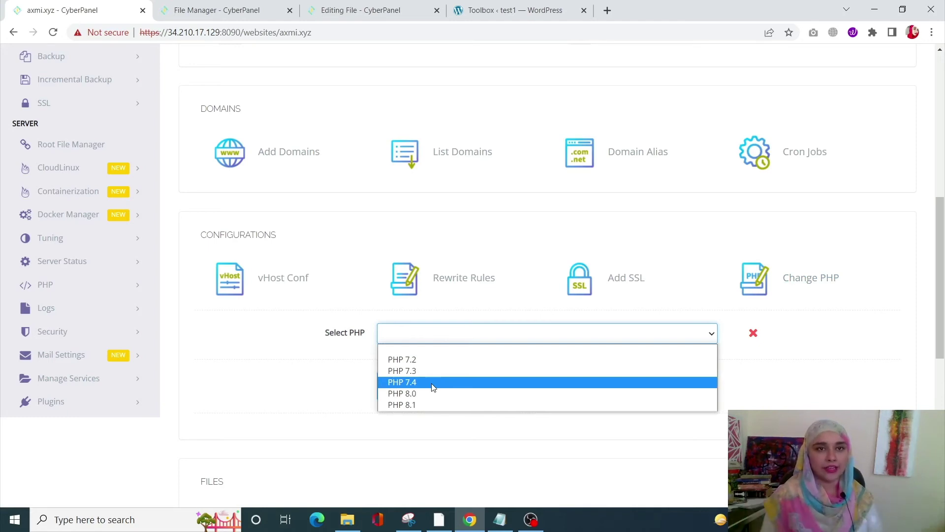
{"action": "left_click", "coordinate": [398, 403]}
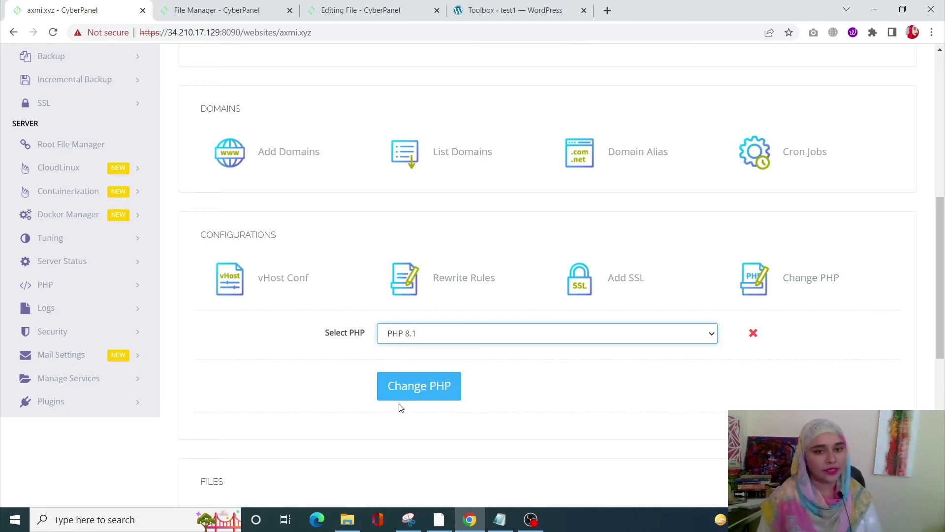
{"action": "left_click", "coordinate": [411, 394]}
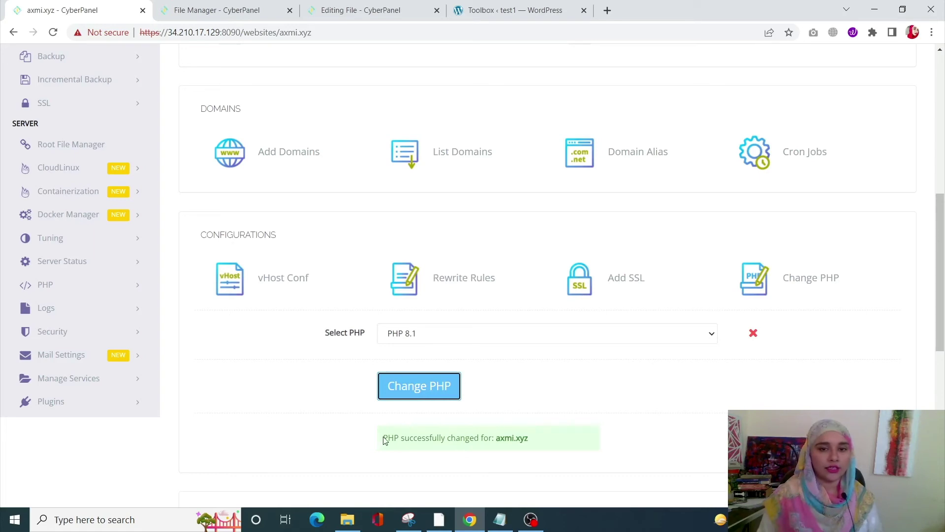
{"action": "left_click_drag", "start_coordinate": [382, 436], "coordinate": [582, 427]}
{"action": "left_click", "coordinate": [582, 427]}
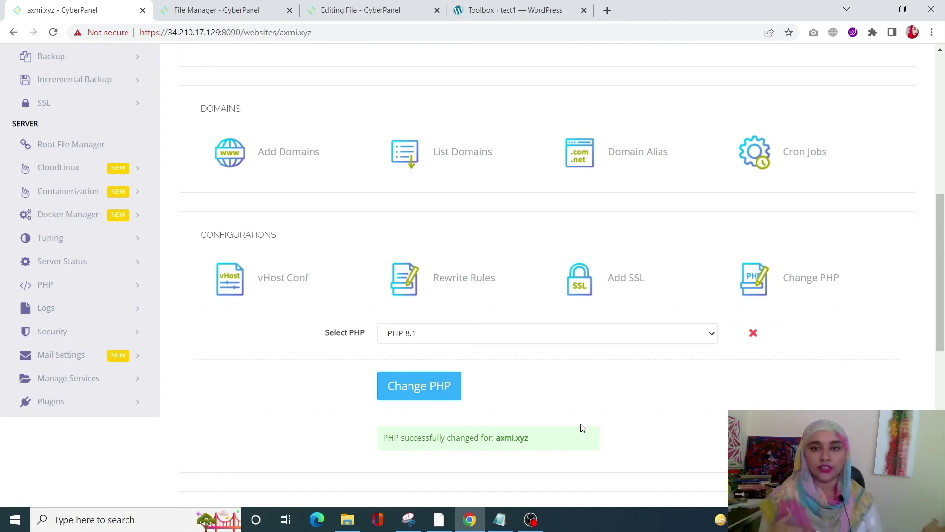
Step: Back in the WordPress admin, search the plugin directory for "wordfence" and install and activate Wordfence Security – Firewall & Malware Scan
{"action": "left_click", "coordinate": [359, 4]}
{"action": "left_click", "coordinate": [488, 9]}
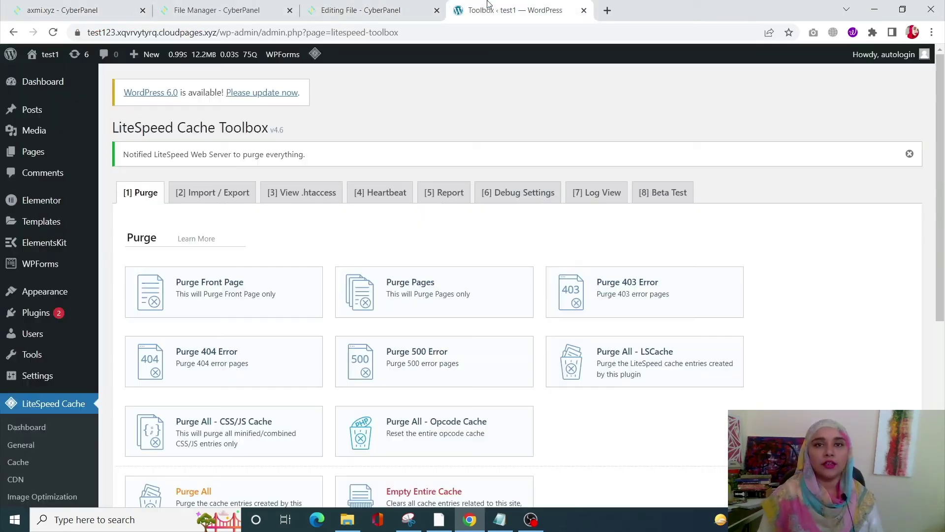
{"action": "mouse_move", "coordinate": [42, 310]}
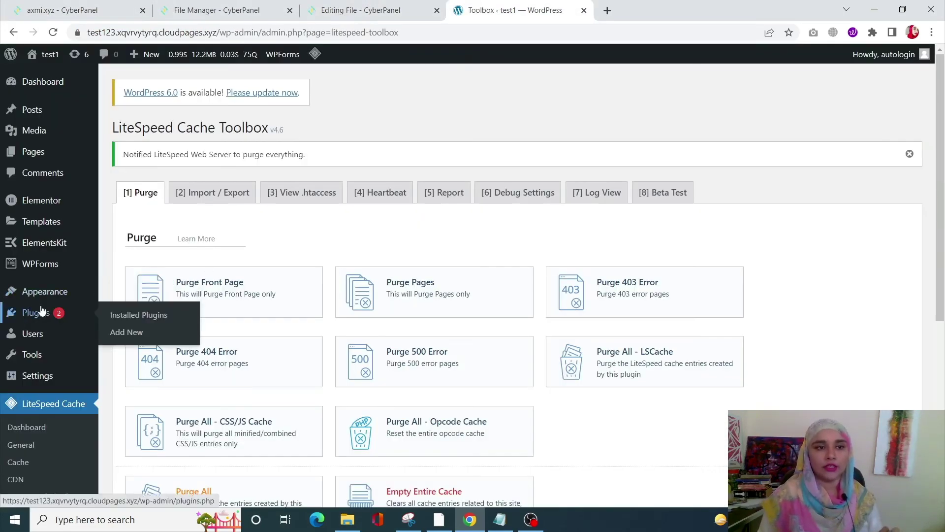
{"action": "left_click", "coordinate": [125, 336]}
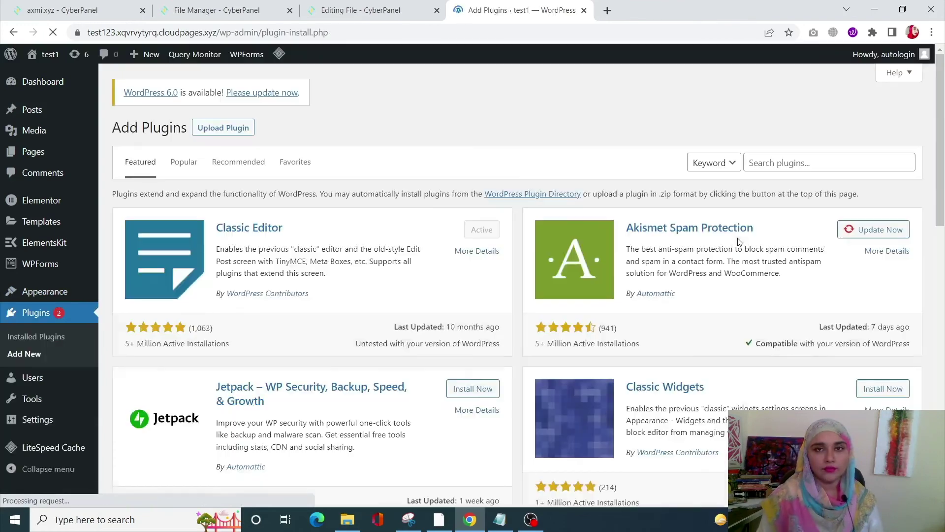
{"action": "left_click", "coordinate": [808, 159]}
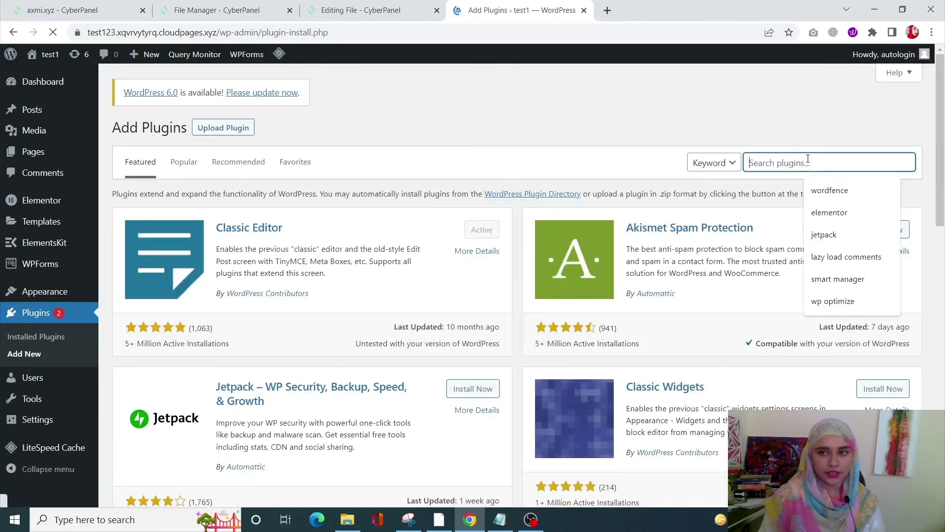
{"action": "type", "text": "wordfen"}
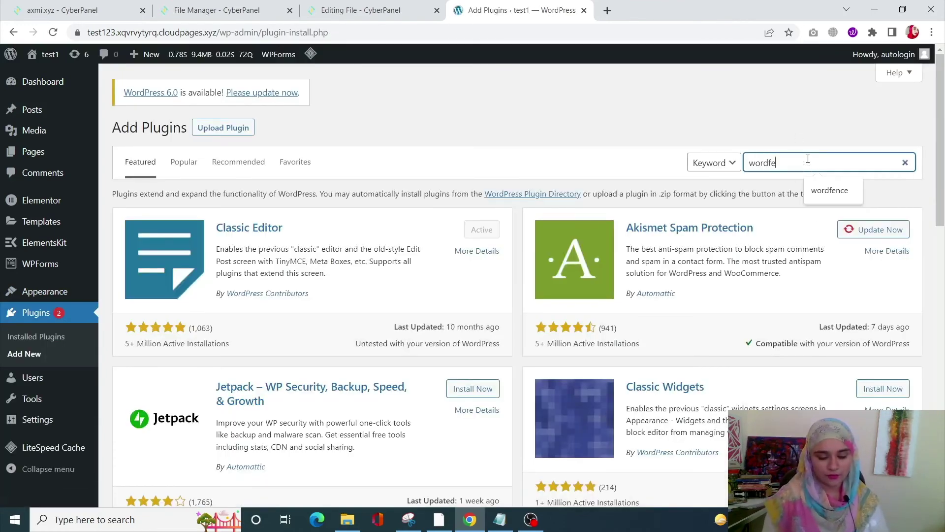
{"action": "type", "text": "ce"}
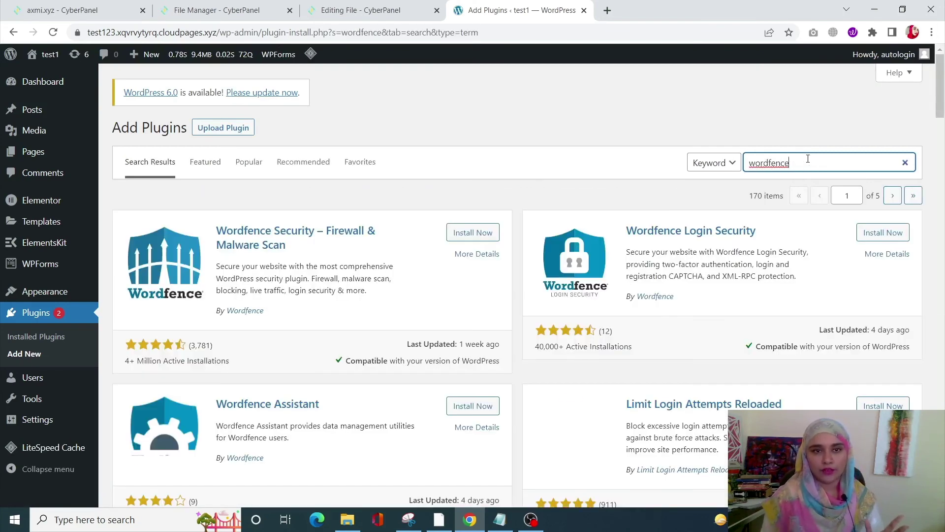
{"action": "left_click", "coordinate": [459, 238]}
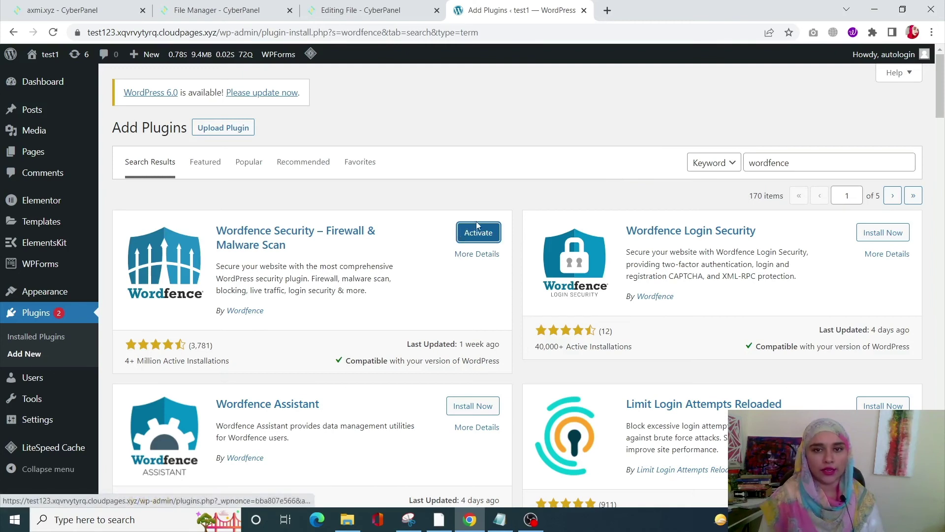
{"action": "left_click", "coordinate": [482, 233]}
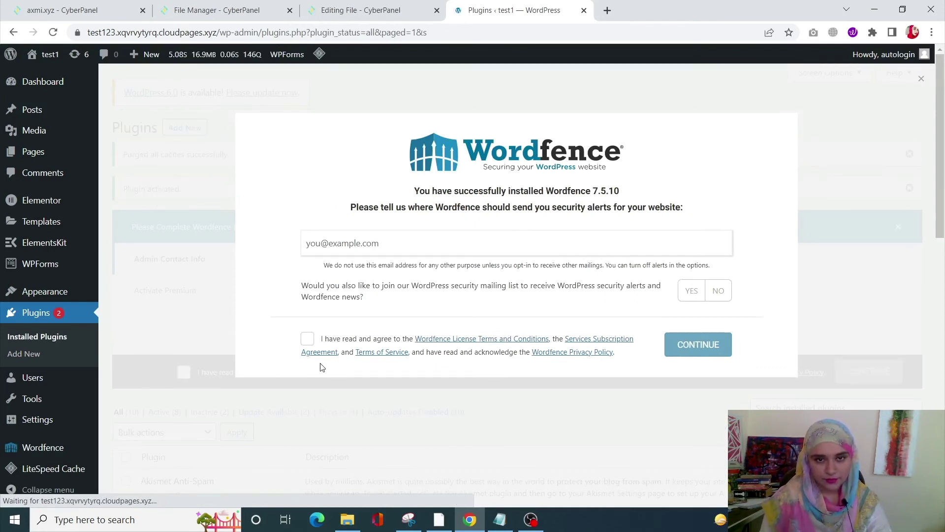
Step: Complete the Wordfence setup: agree to the terms, fill in the alert e-mail, decline the mailing list and skip the premium license
{"action": "left_click", "coordinate": [308, 339]}
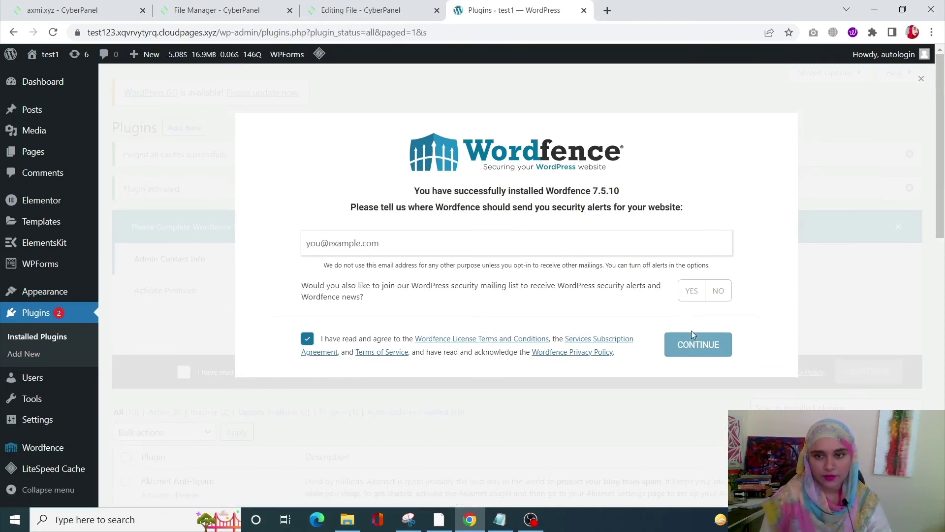
{"action": "left_click", "coordinate": [483, 240]}
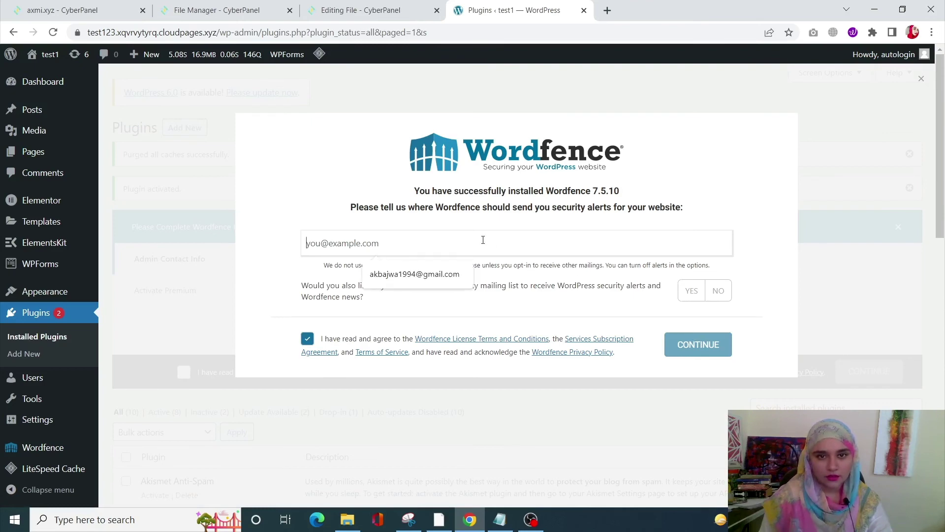
{"action": "left_click", "coordinate": [450, 280]}
{"action": "left_click", "coordinate": [715, 296]}
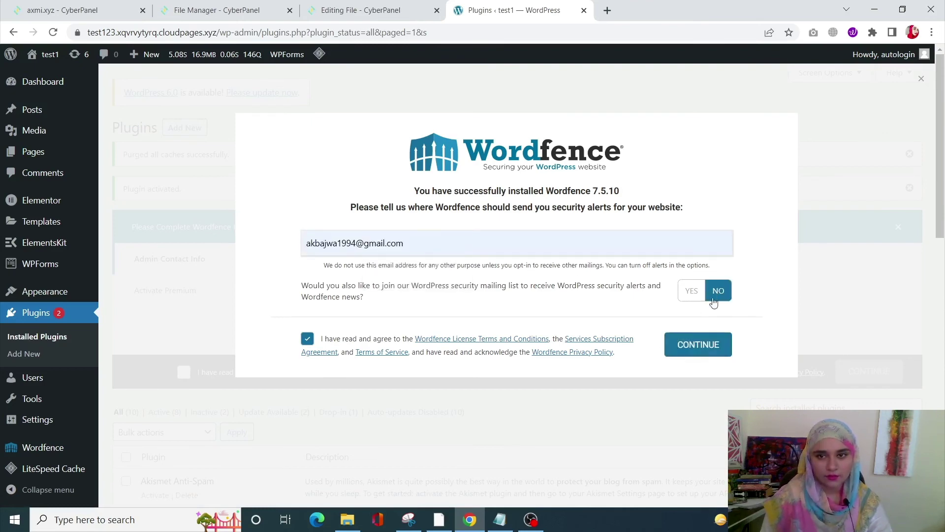
{"action": "left_click", "coordinate": [710, 347]}
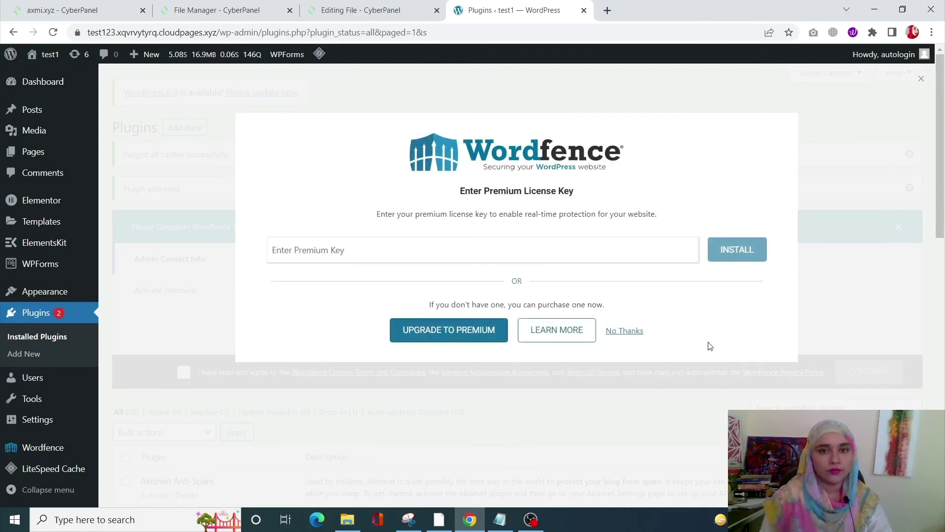
{"action": "left_click", "coordinate": [624, 331]}
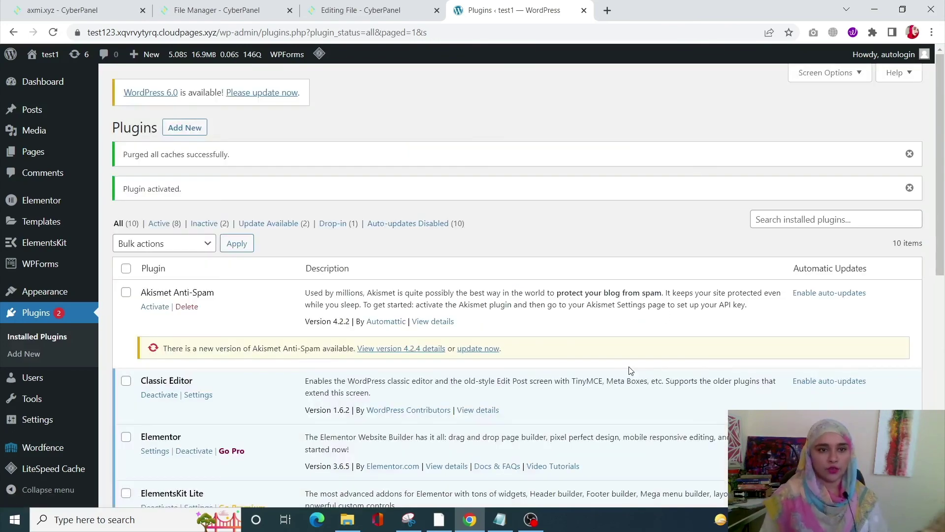
Step: Open the Wordfence Scan page, dismiss its introduction and review the list of scan results with their severity
{"action": "mouse_move", "coordinate": [47, 457]}
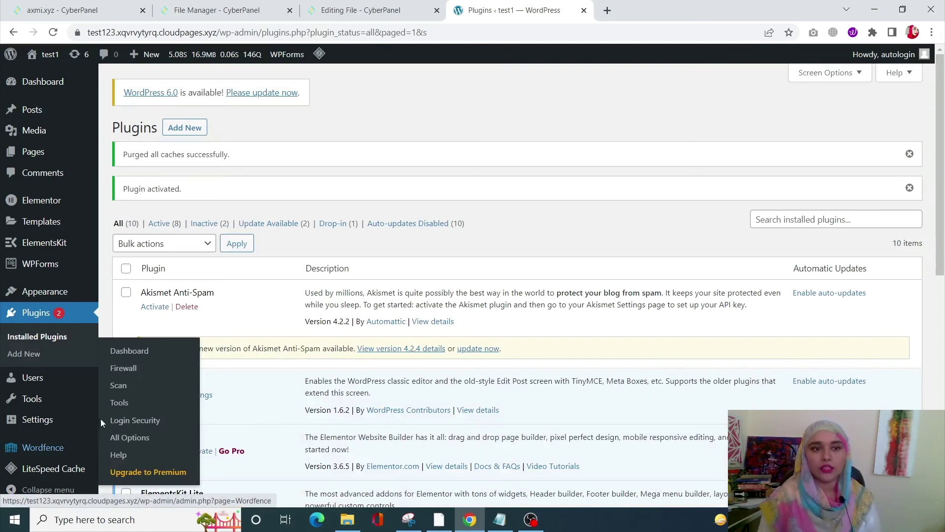
{"action": "left_click", "coordinate": [124, 387]}
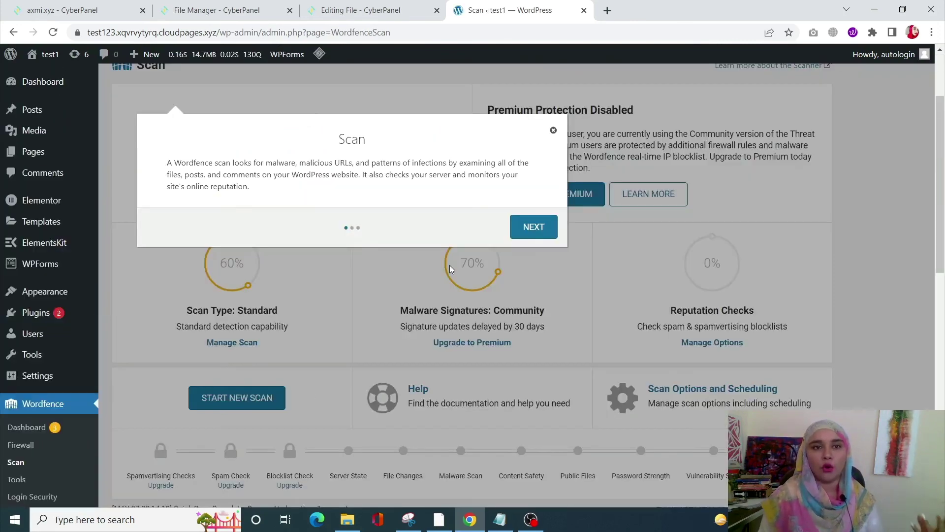
{"action": "left_click", "coordinate": [554, 131]}
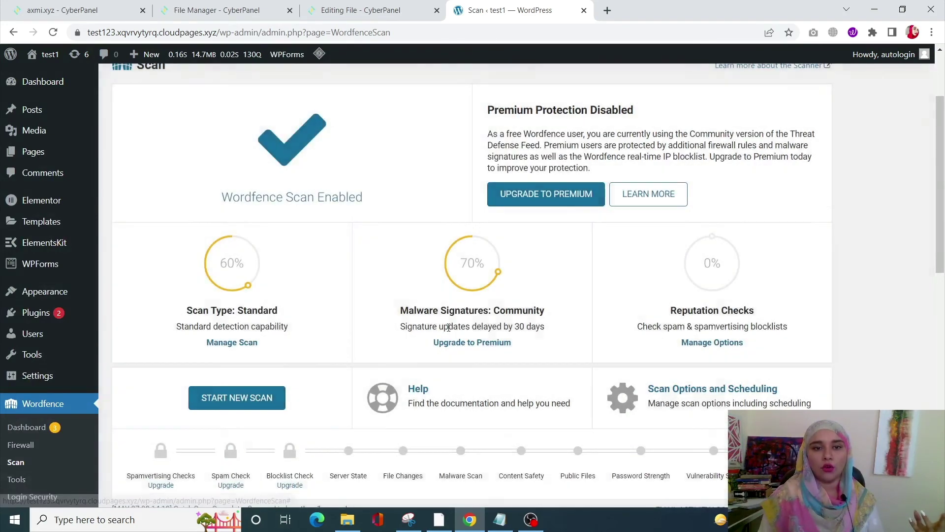
{"action": "scroll", "coordinate": [448, 331], "scroll_direction": "down", "scroll_amount": 5}
{"action": "scroll", "coordinate": [448, 331], "scroll_direction": "down", "scroll_amount": 2}
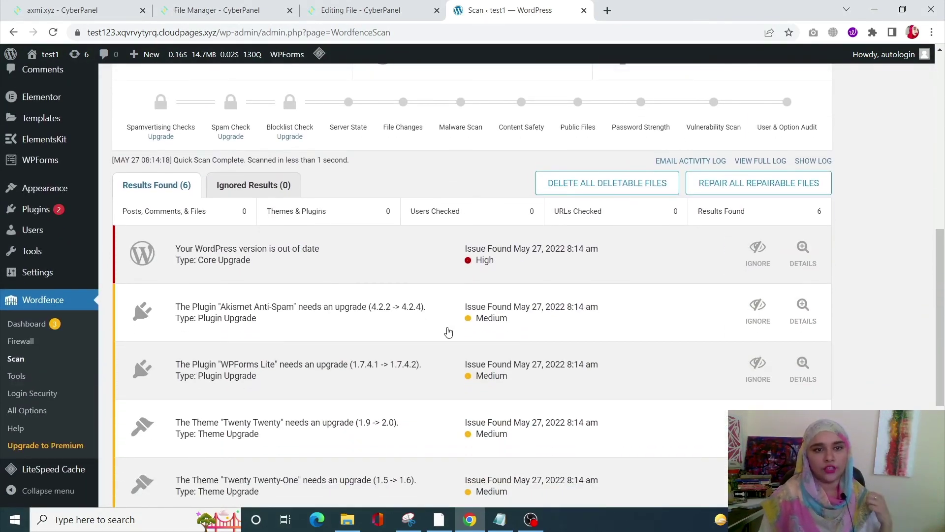
{"action": "scroll", "coordinate": [448, 332], "scroll_direction": "down", "scroll_amount": 3}
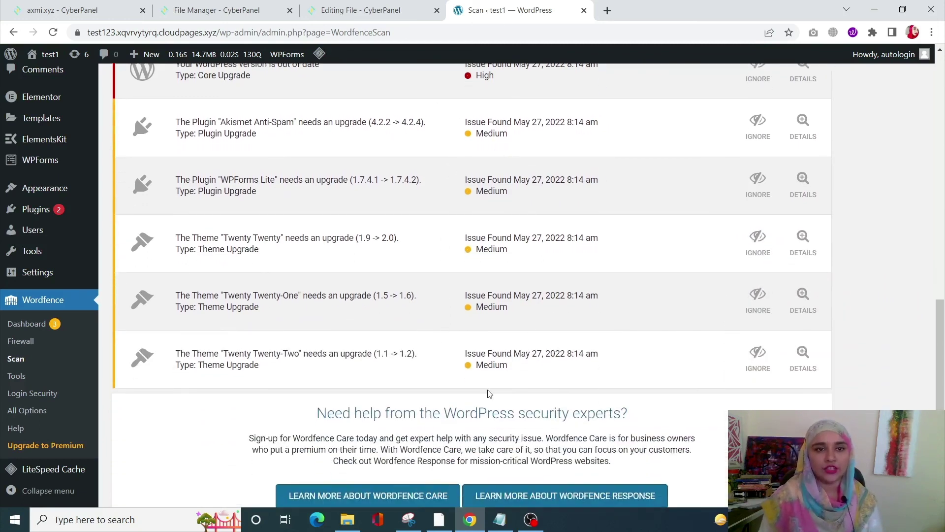
{"action": "scroll", "coordinate": [489, 394], "scroll_direction": "up", "scroll_amount": 2}
{"action": "scroll", "coordinate": [489, 394], "scroll_direction": "up", "scroll_amount": 4}
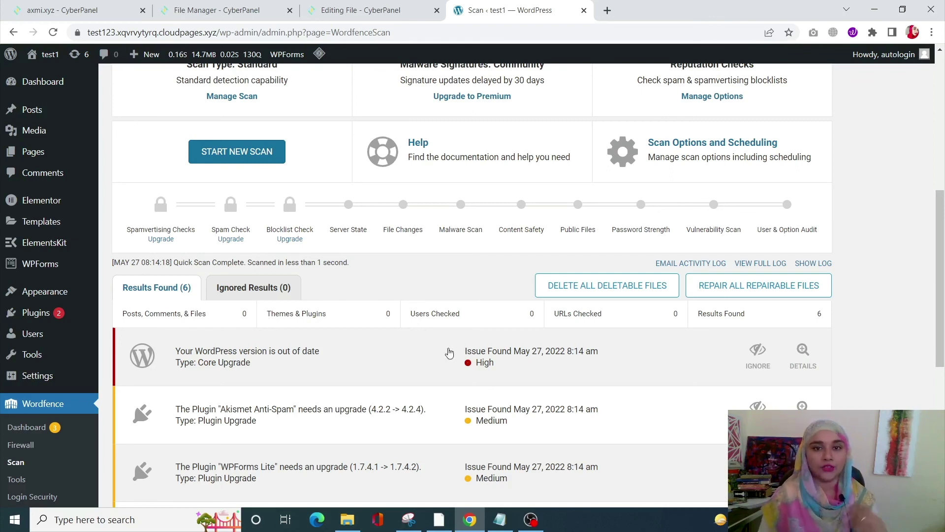
{"action": "scroll", "coordinate": [419, 335], "scroll_direction": "up", "scroll_amount": 4}
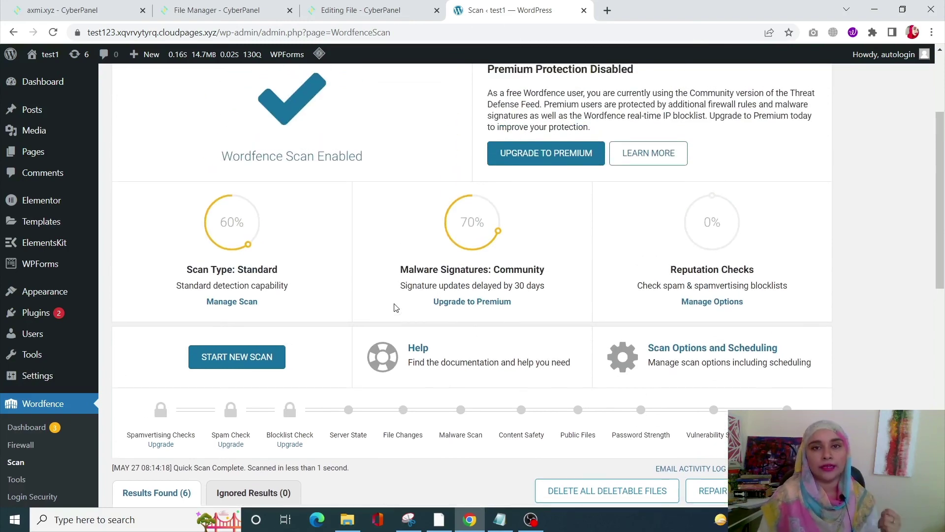